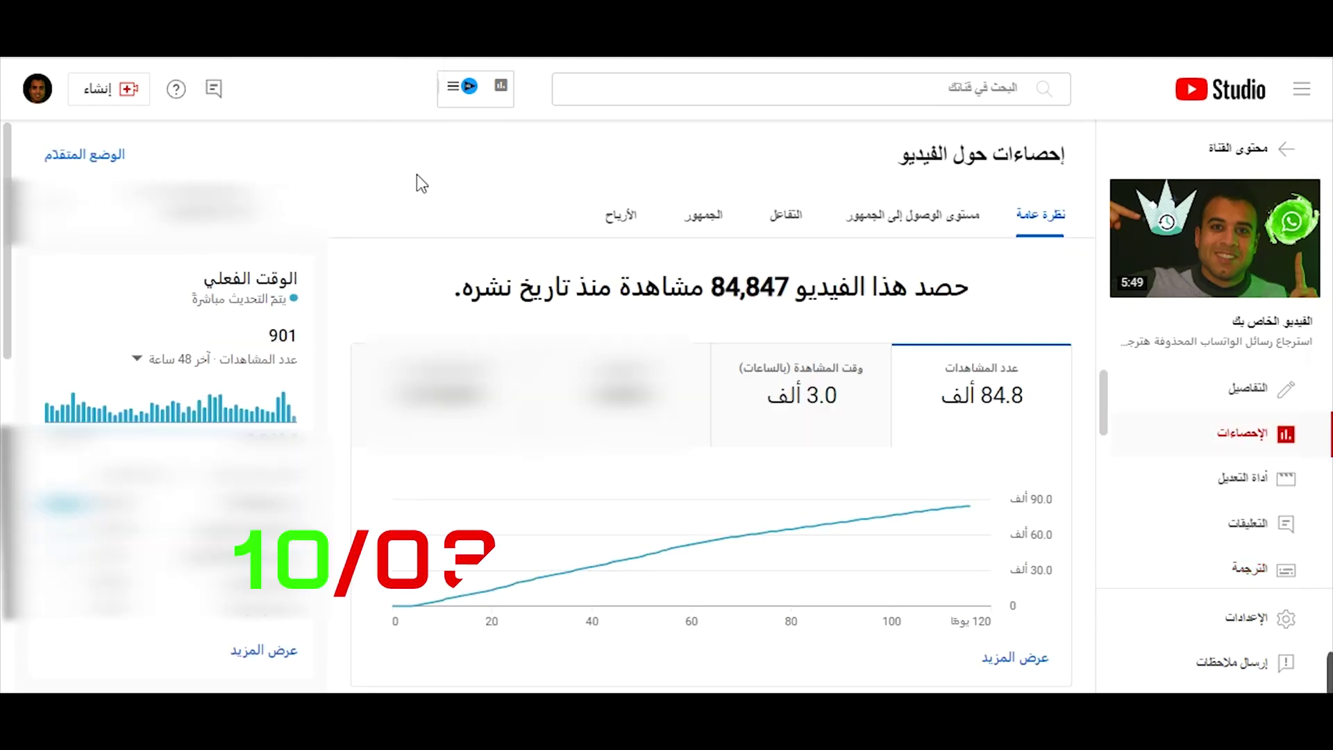
drag(807, 281, 737, 292)
click(789, 278)
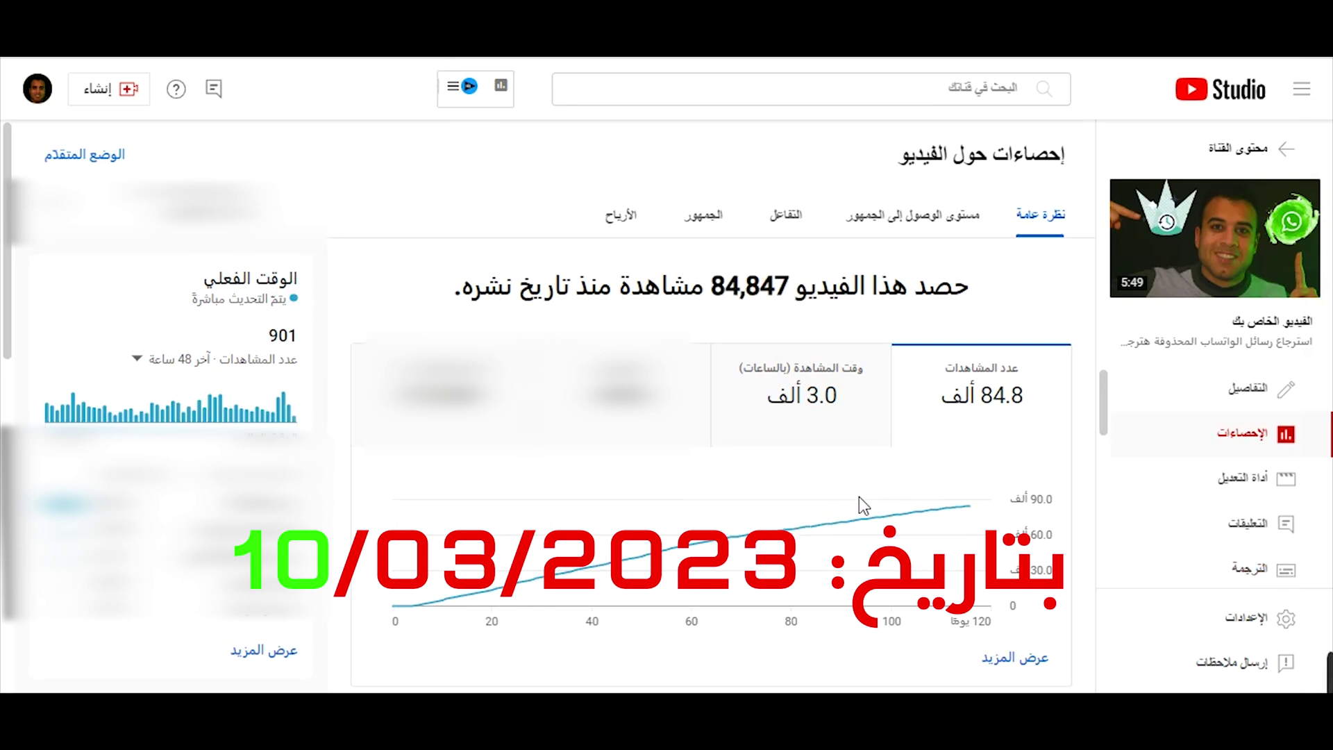
mouse_move(866, 502)
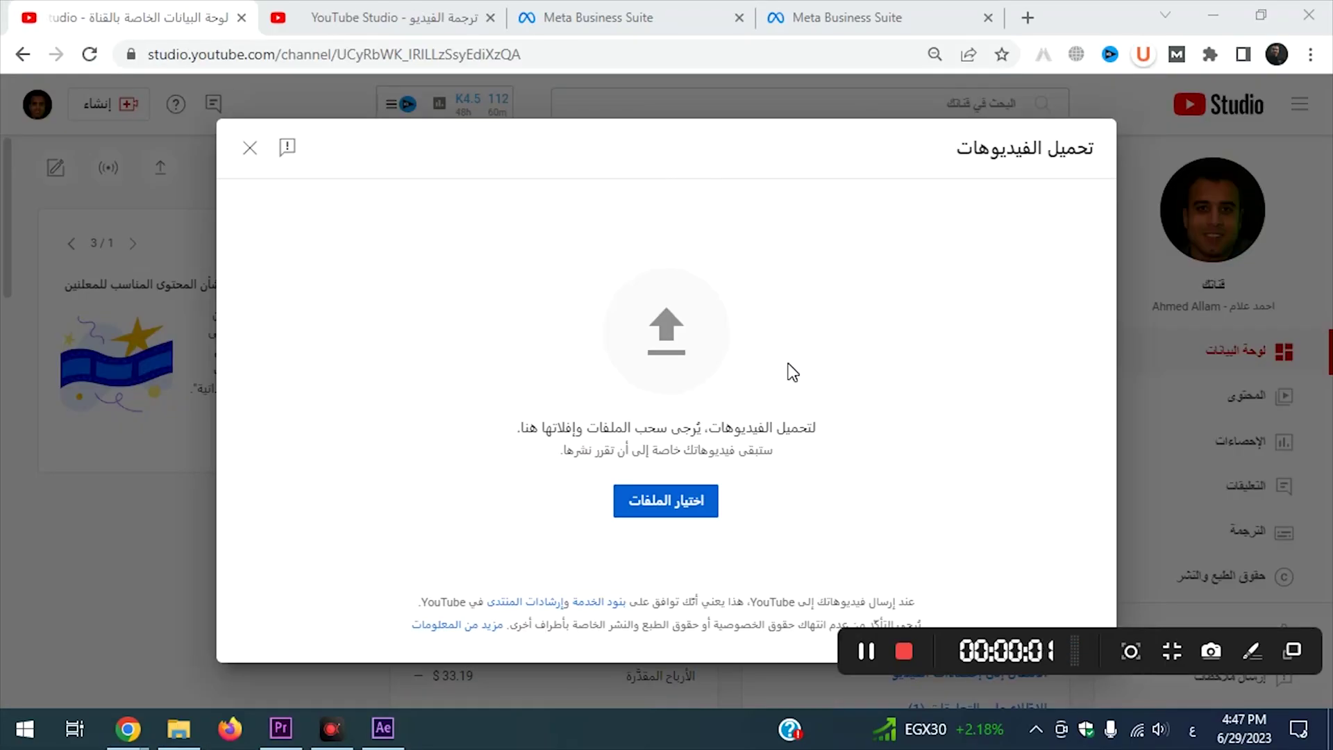
Upload the file دبلجة فيديوهات اليوتيوب.mp4 from the New folder (2) window to YouTube Studio
click(177, 729)
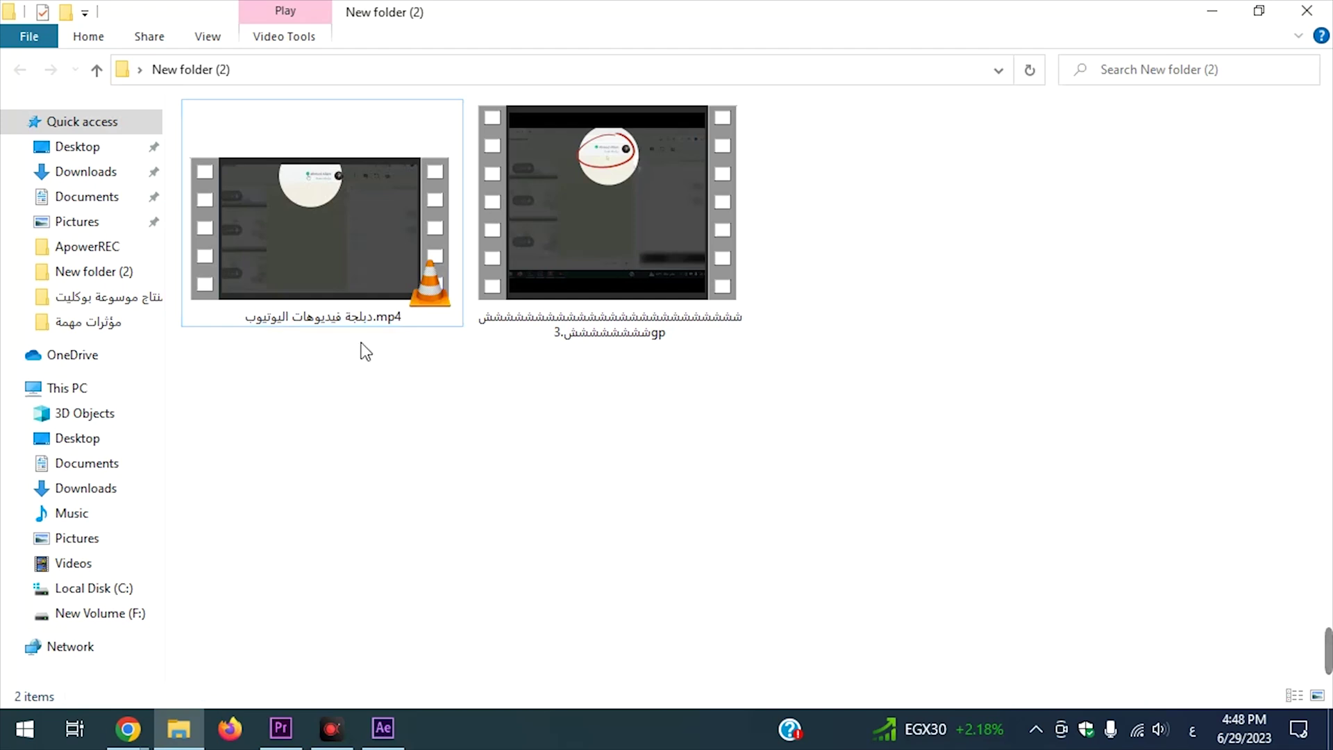
click(360, 253)
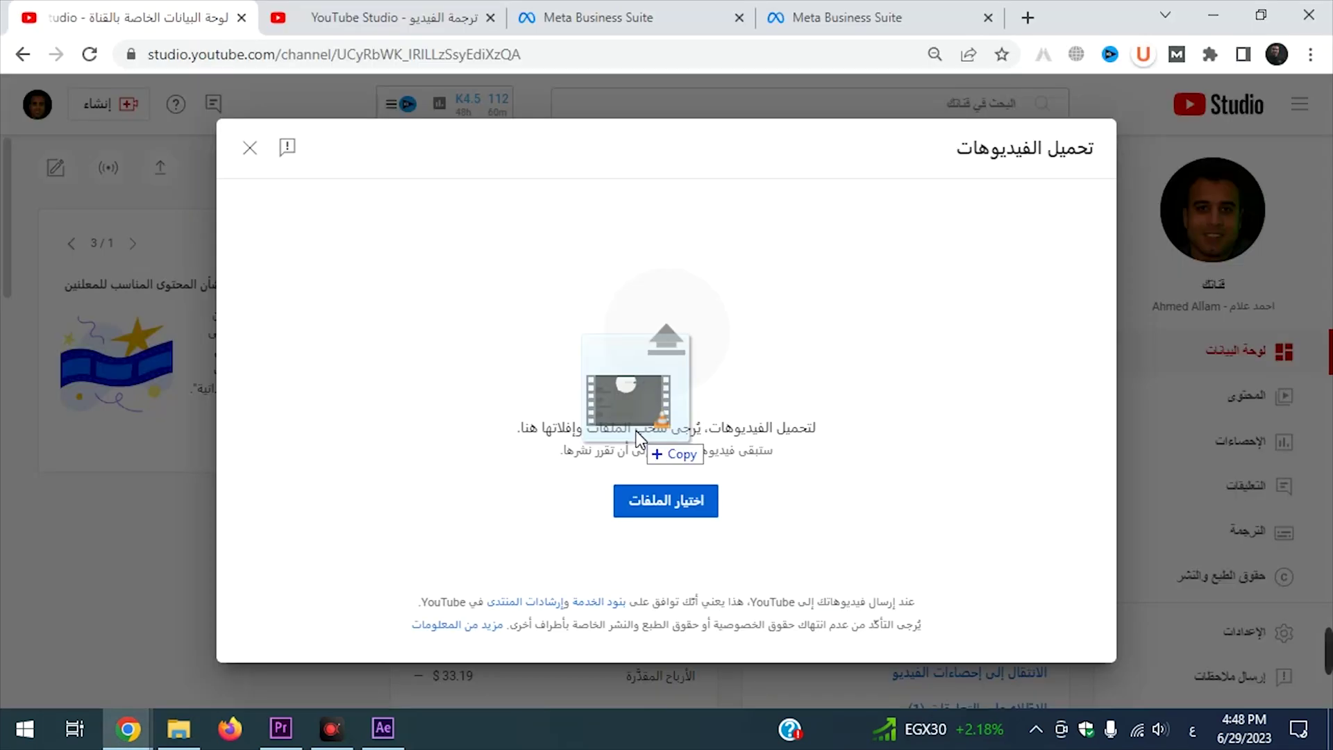
drag(637, 438, 715, 415)
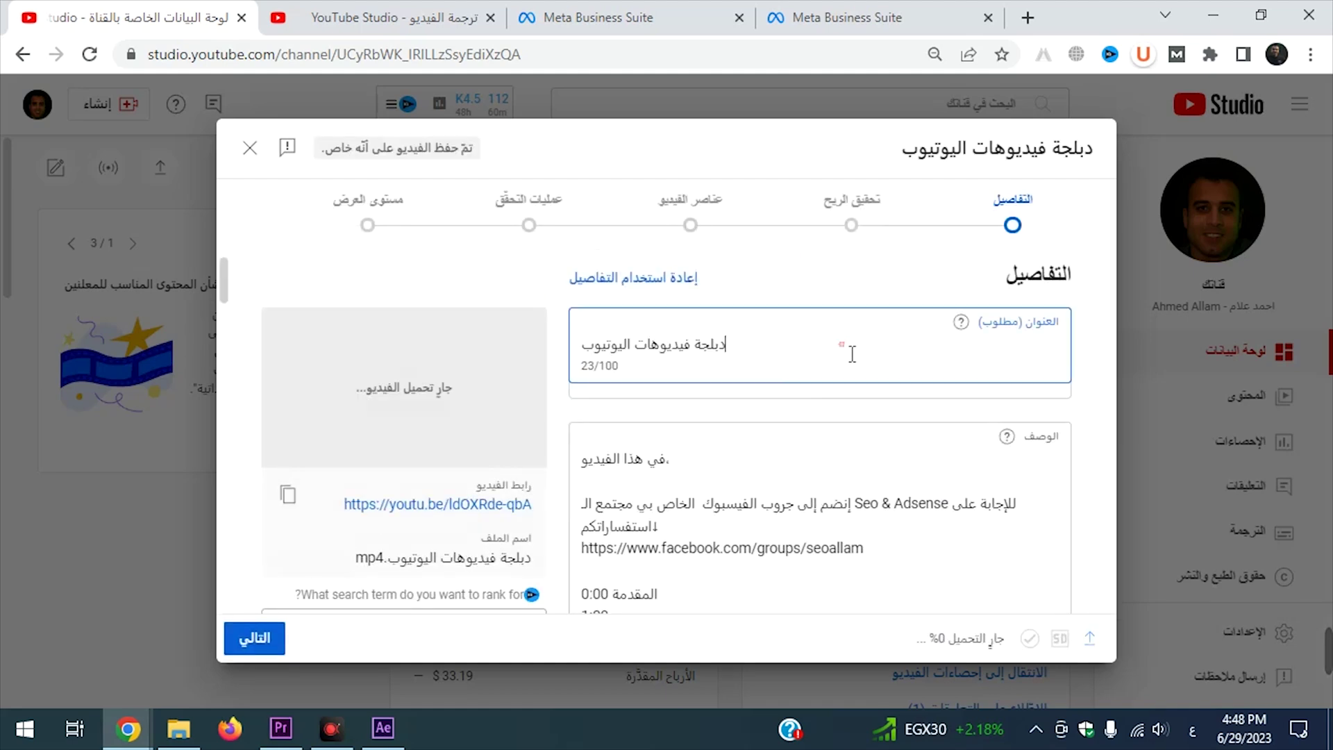
scroll(828, 414, down, 3)
scroll(803, 431, up, 3)
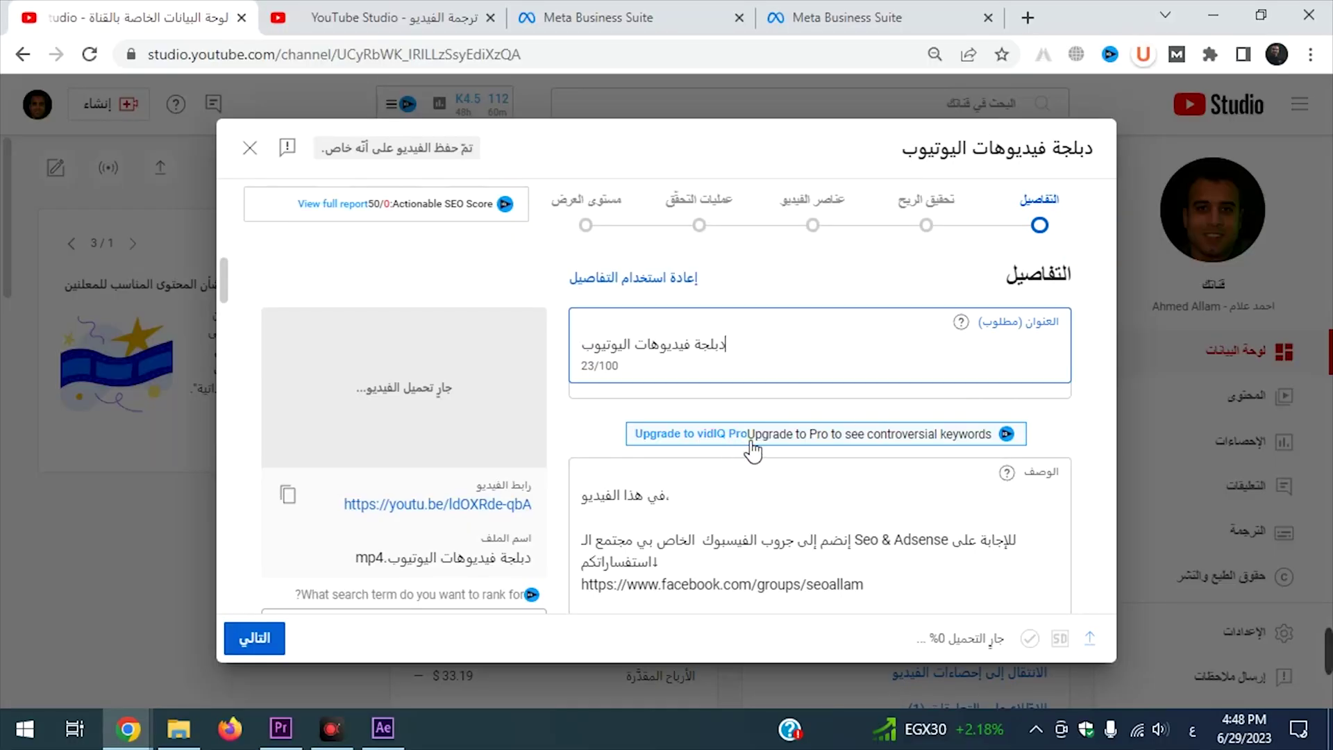
Turn on monetization for the uploaded video and keep the offered ad types
click(926, 240)
click(1028, 381)
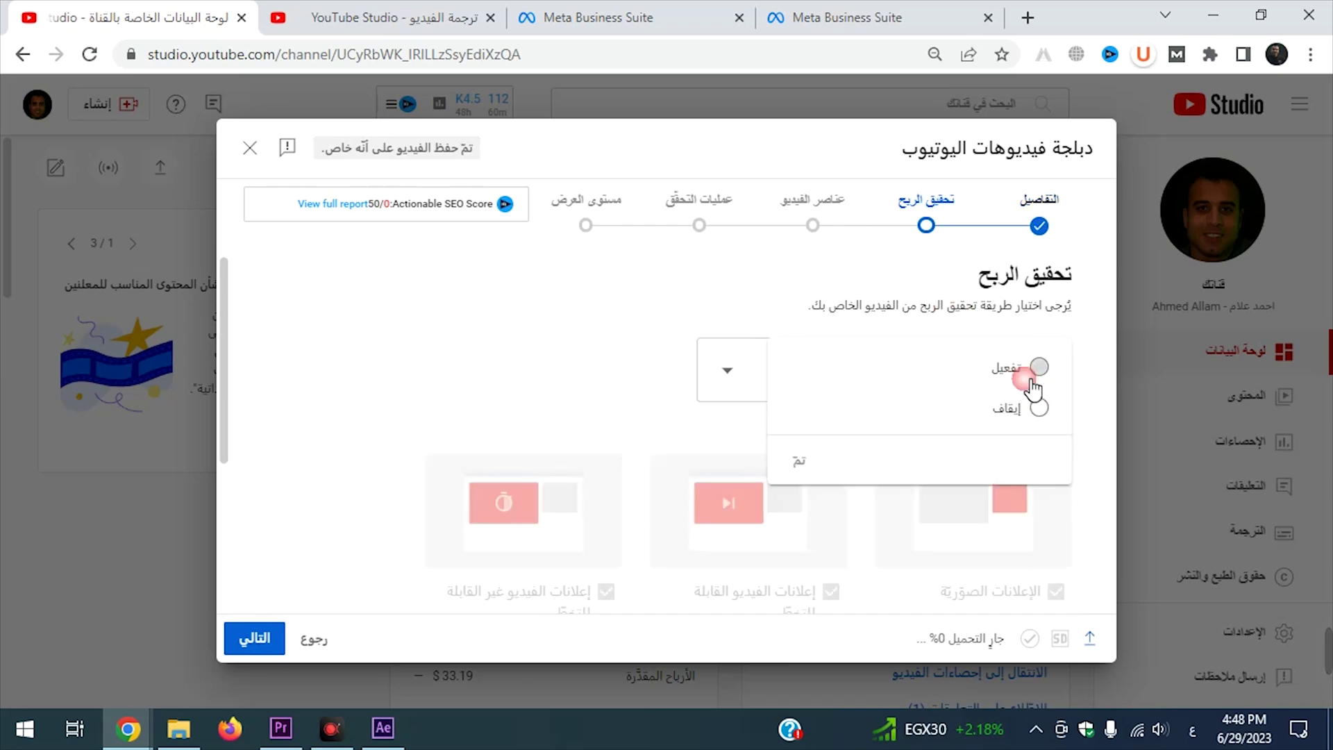
click(813, 462)
scroll(839, 444, down, 5)
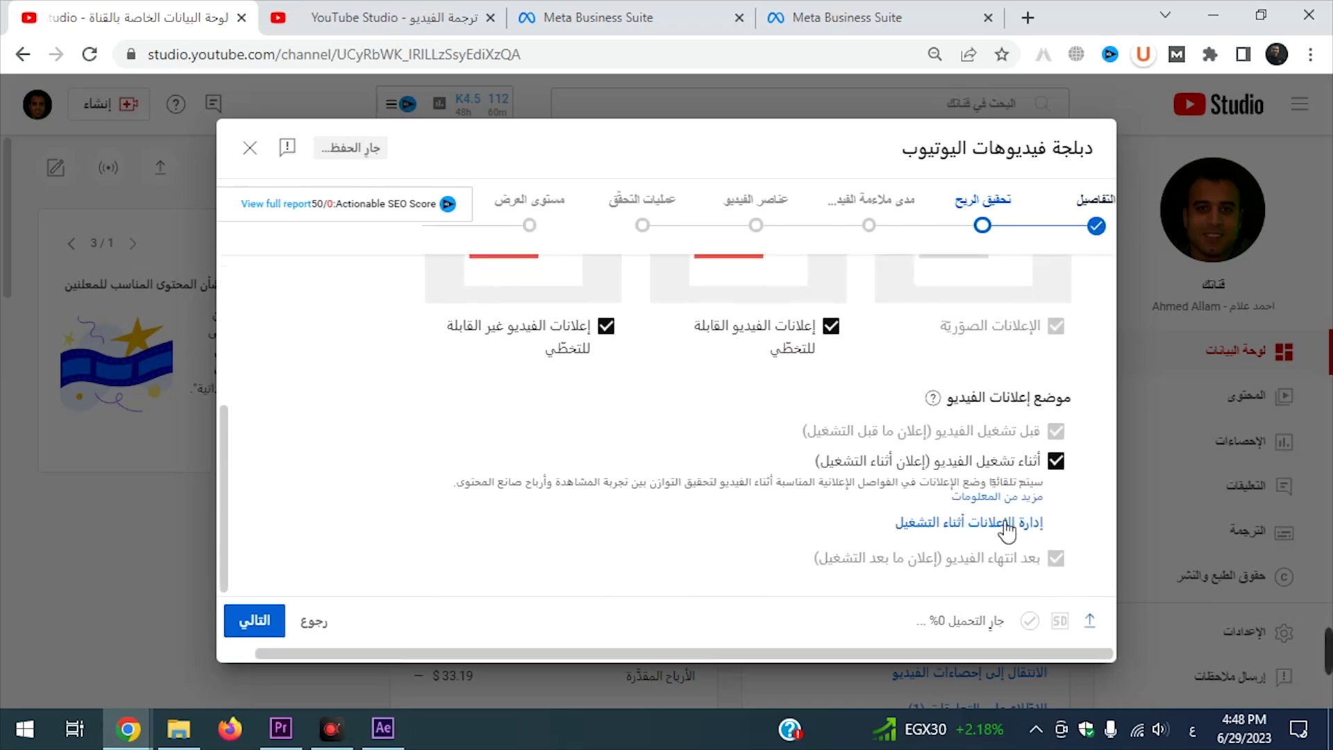
Declare in the ad suitability questionnaire that none of the listed content applies, and submit the rating
click(868, 229)
scroll(967, 510, down, 15)
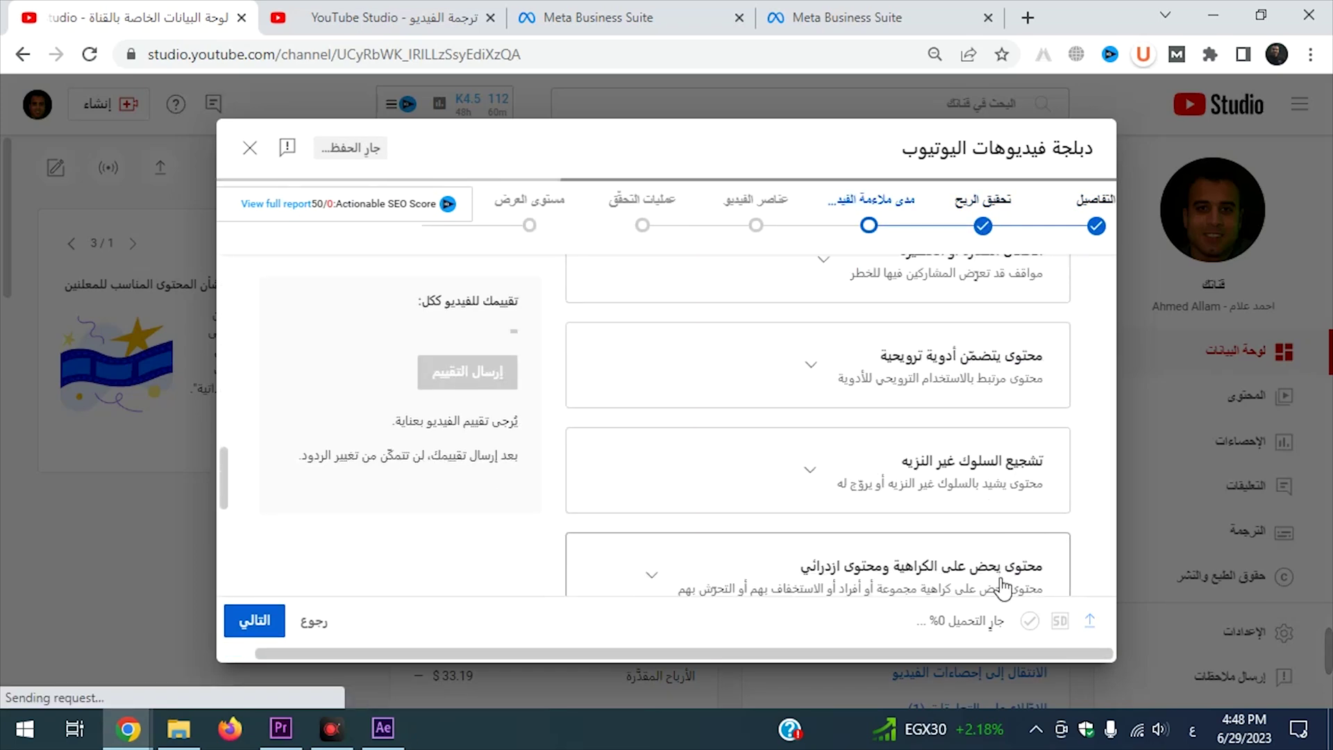
click(1053, 569)
scroll(763, 486, up, 5)
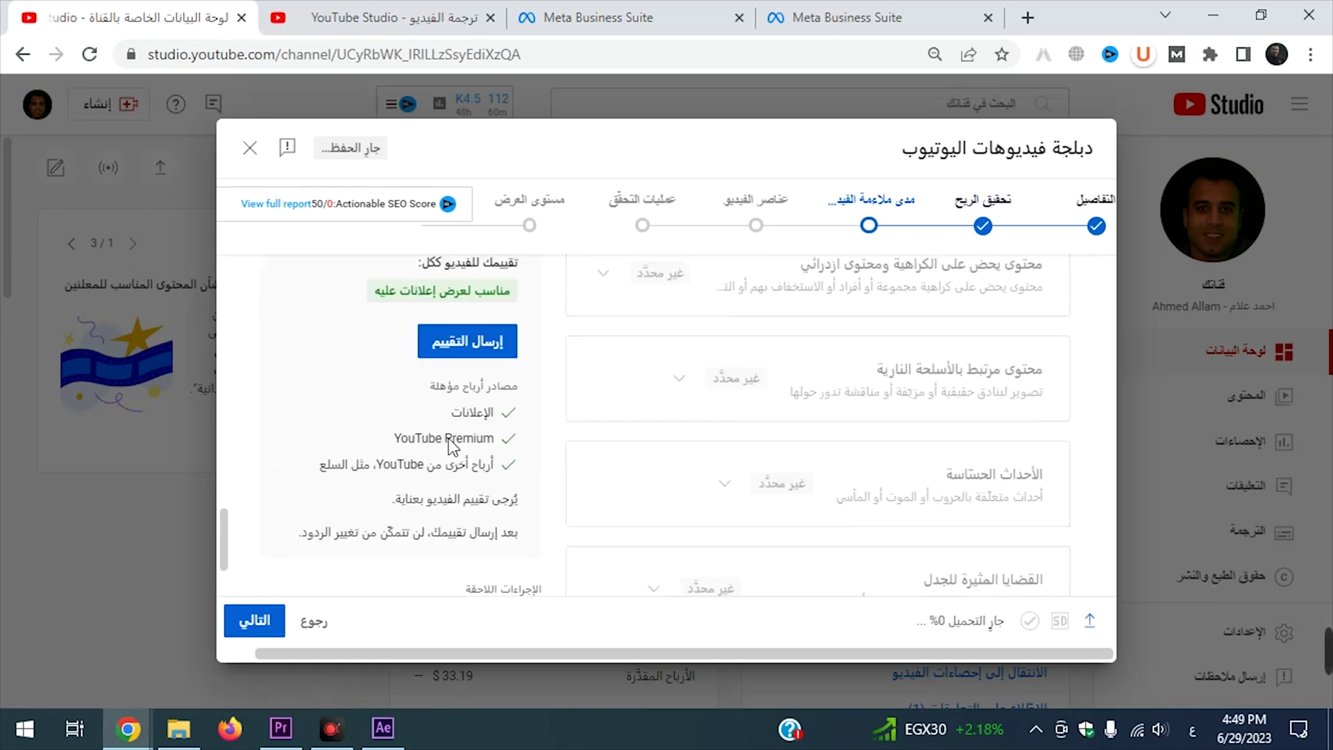
click(512, 389)
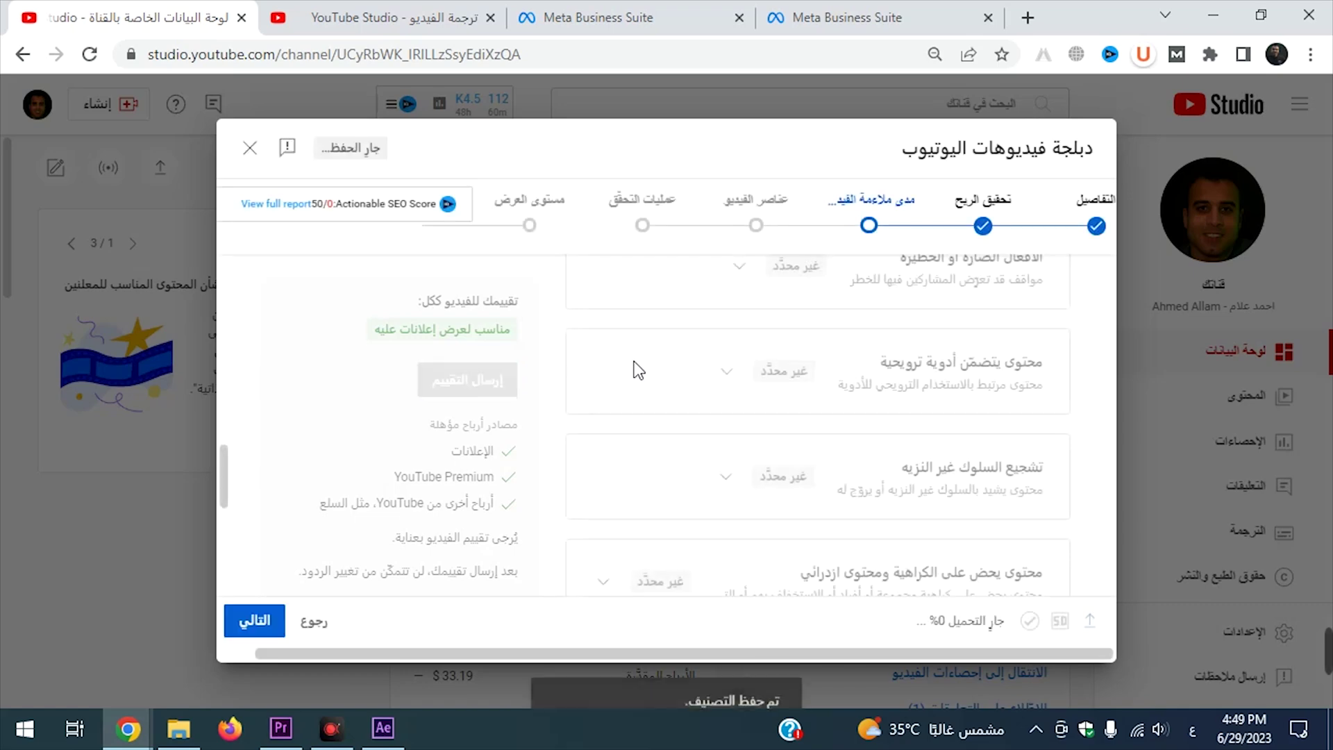
Go to the video elements stage of the upload and examine the option for adding subtitles
click(780, 229)
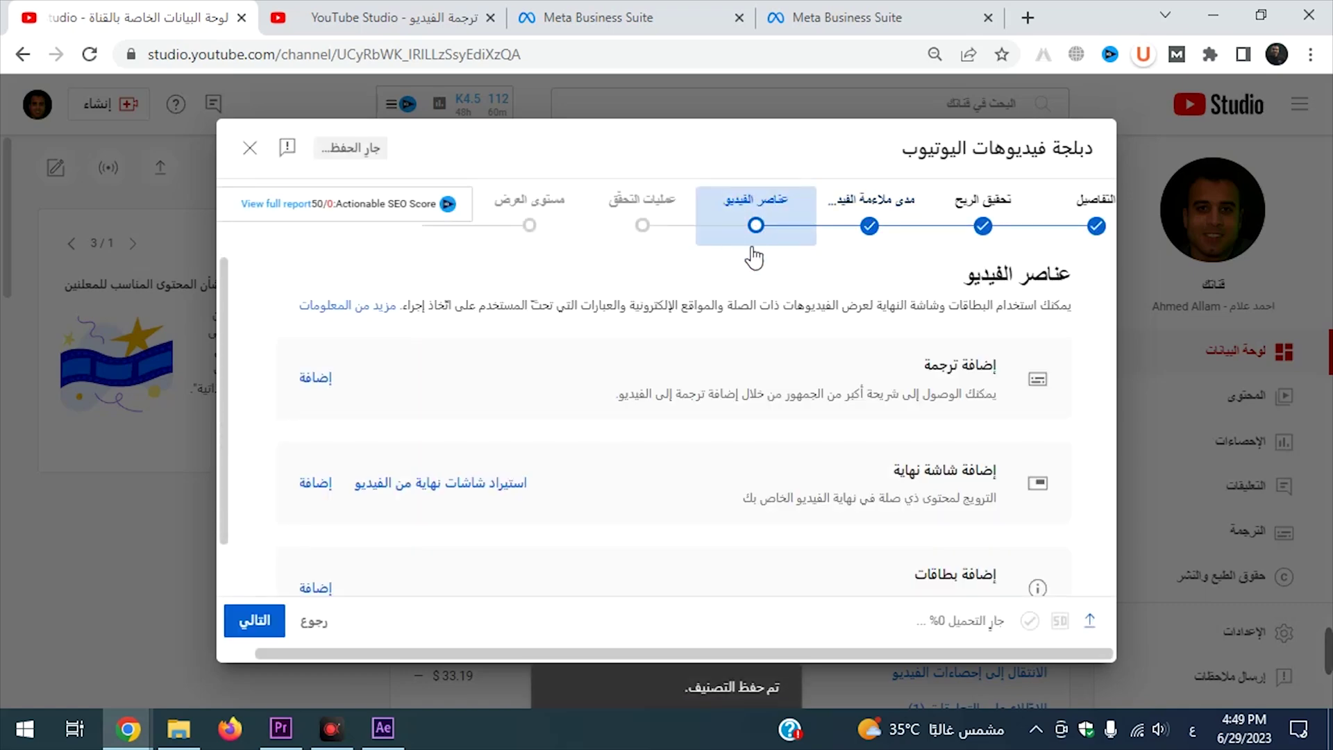
key(F4)
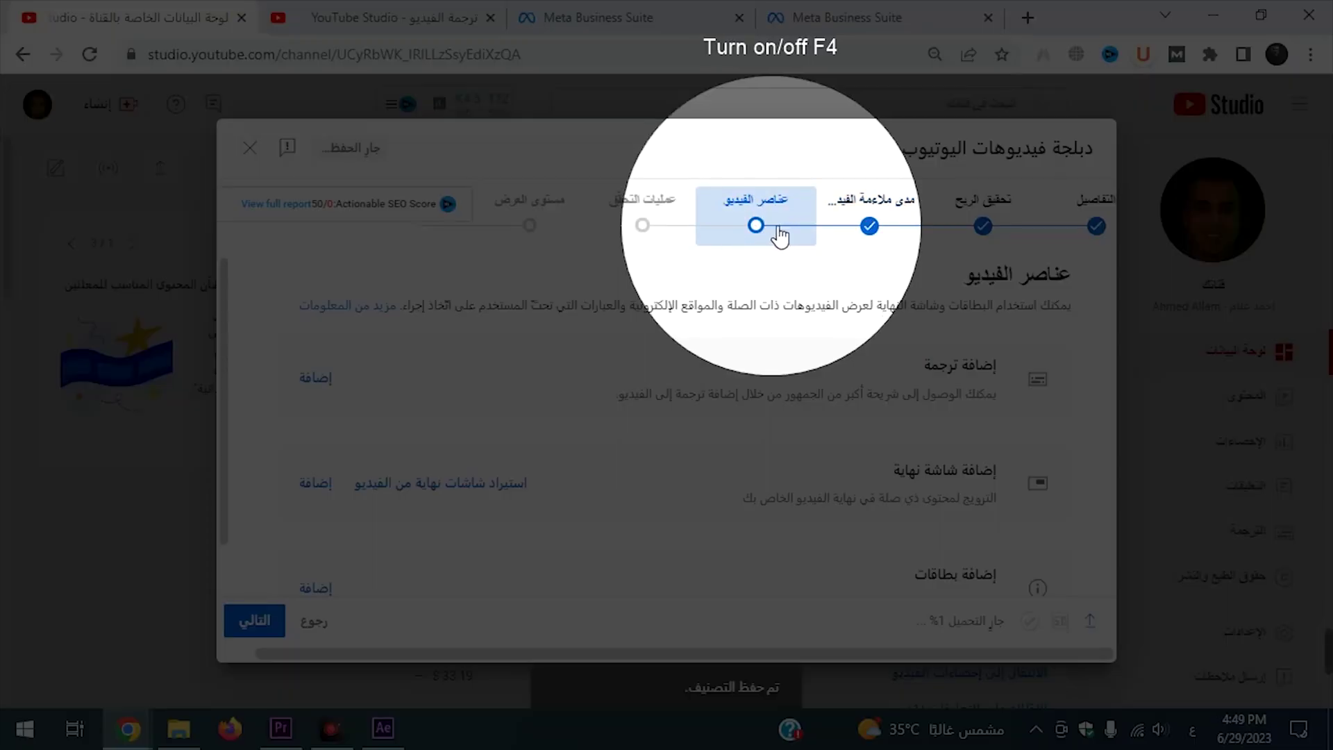
key(F4)
key(F4)
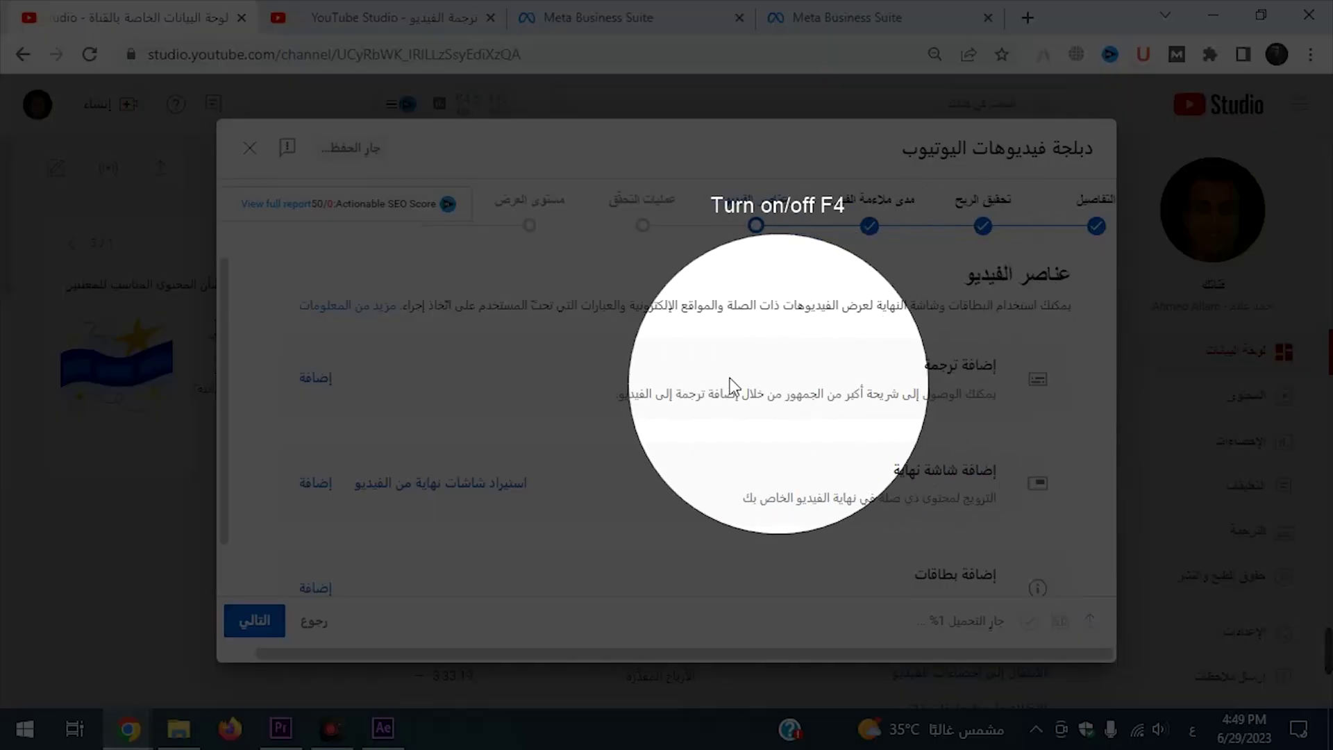
key(F4)
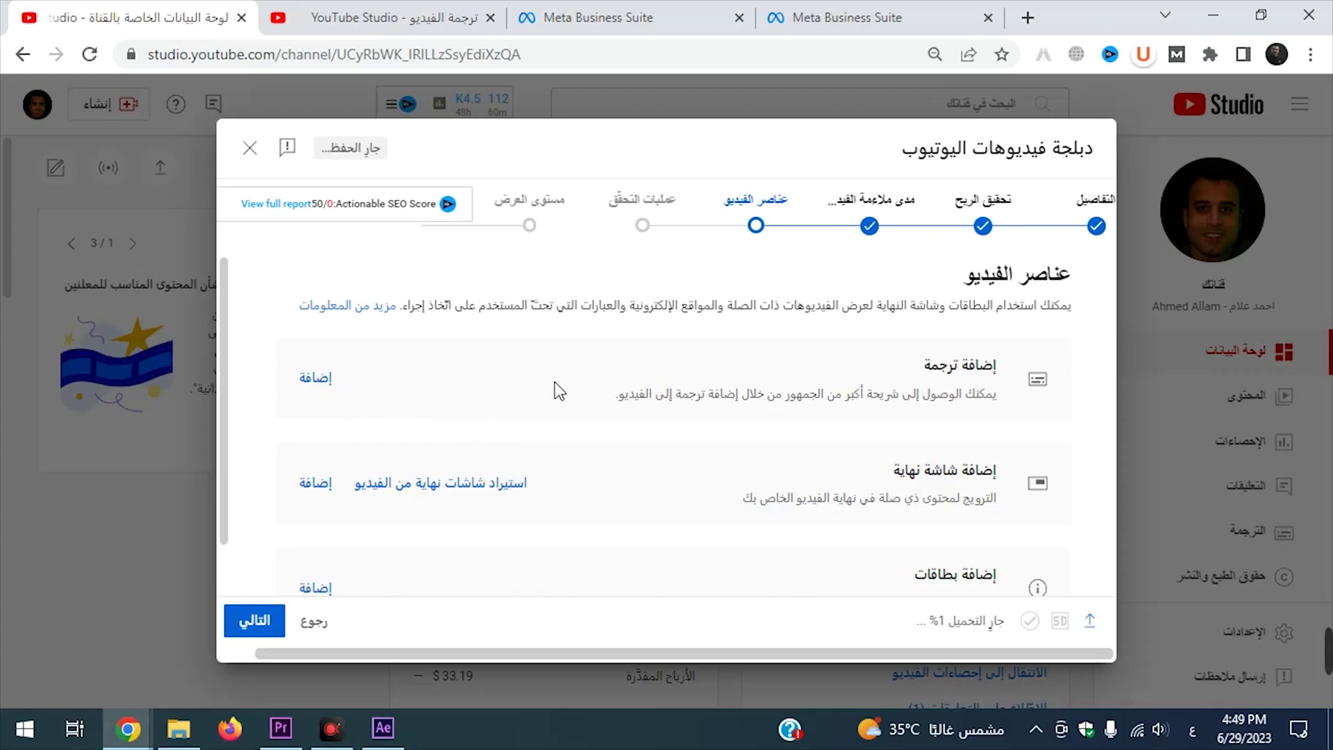
Check the file details of the 3GP video in the New folder (2) window
click(192, 737)
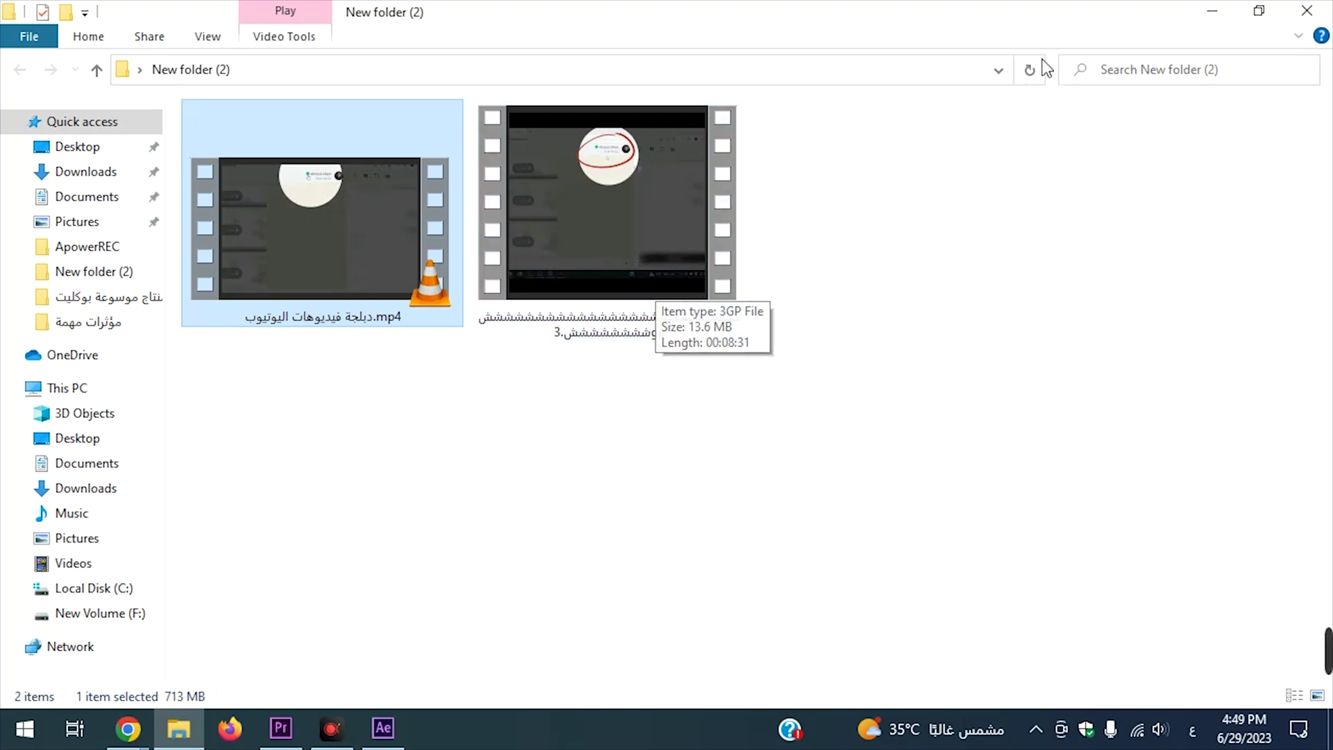
click(1212, 11)
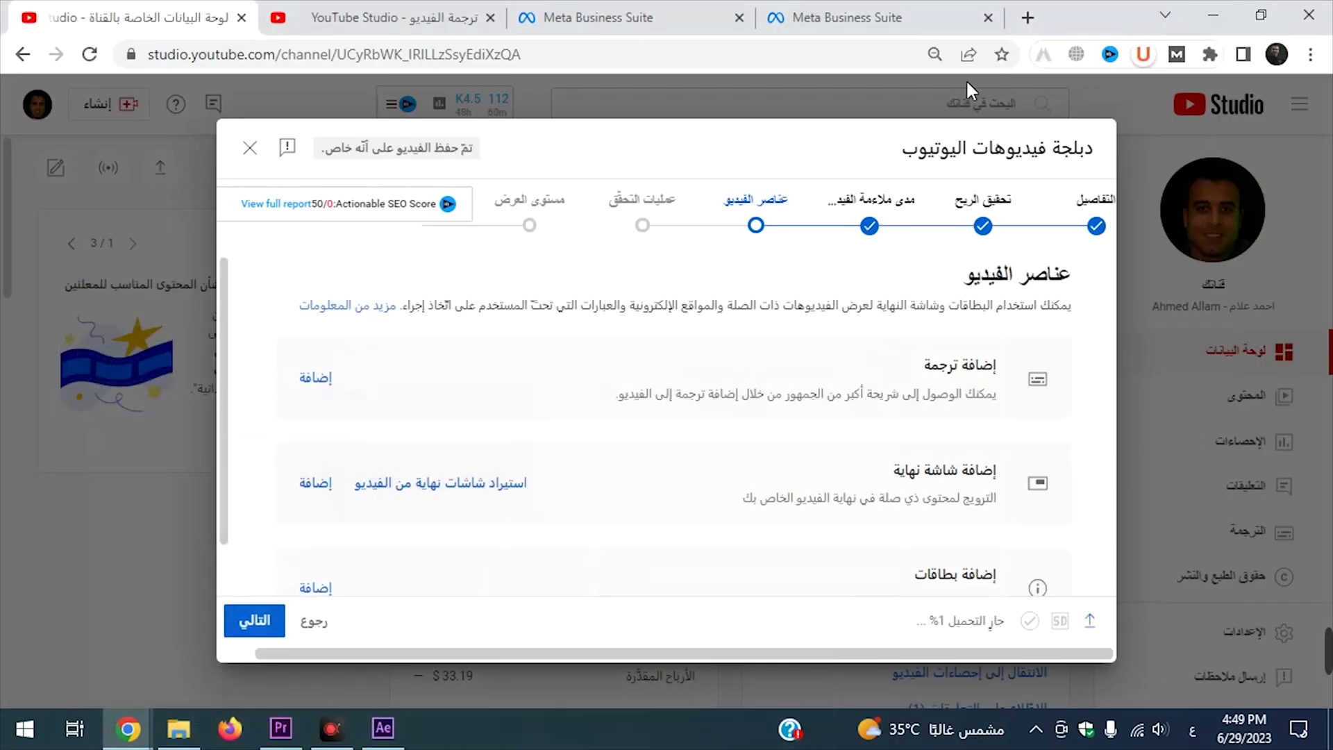
Switch to Meta Business Suite and leave the existing post draft for the home page, discarding its changes
click(853, 21)
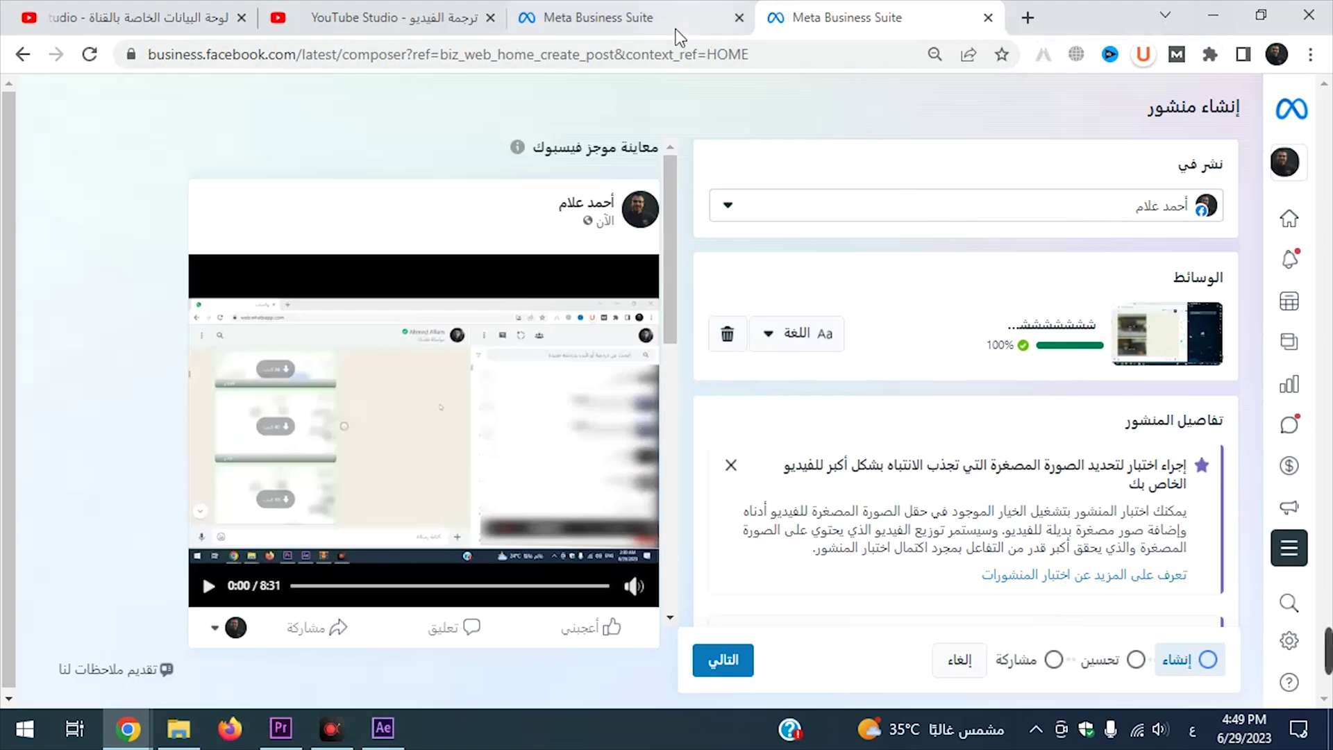
mouse_move(1285, 143)
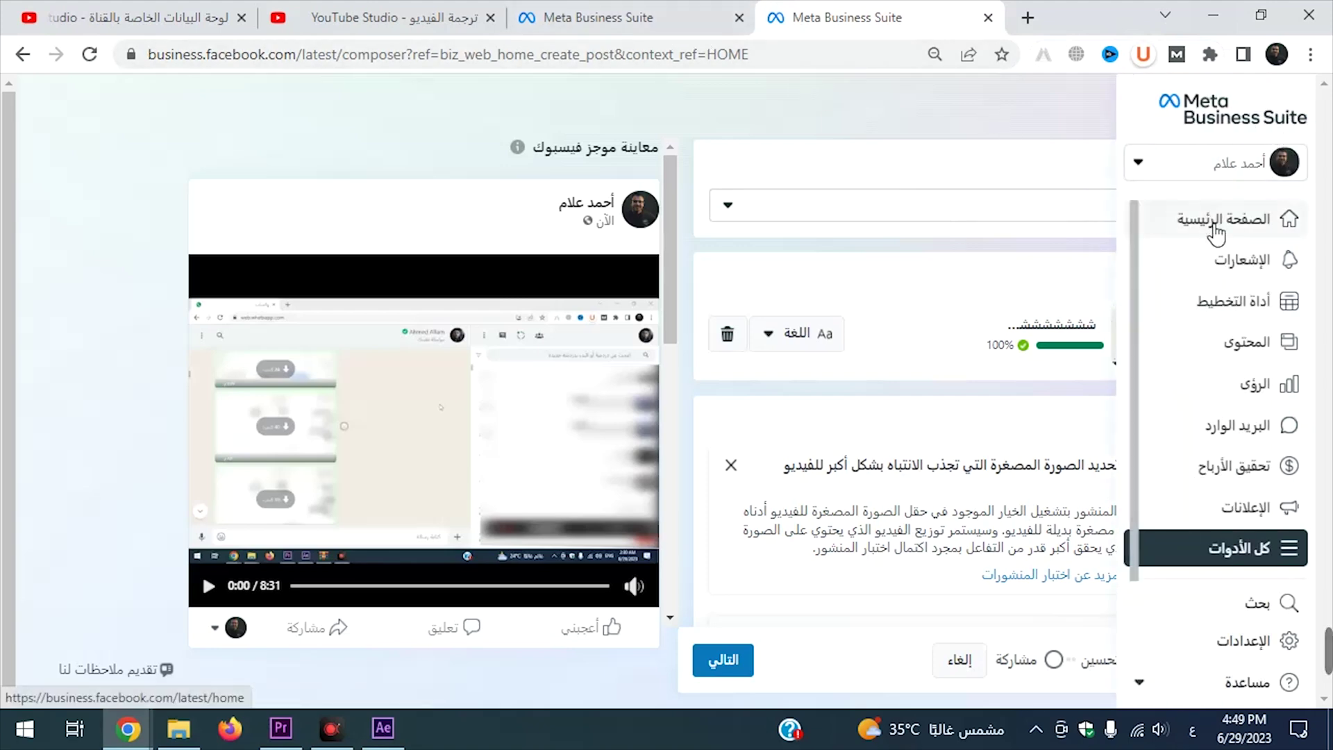
click(1142, 221)
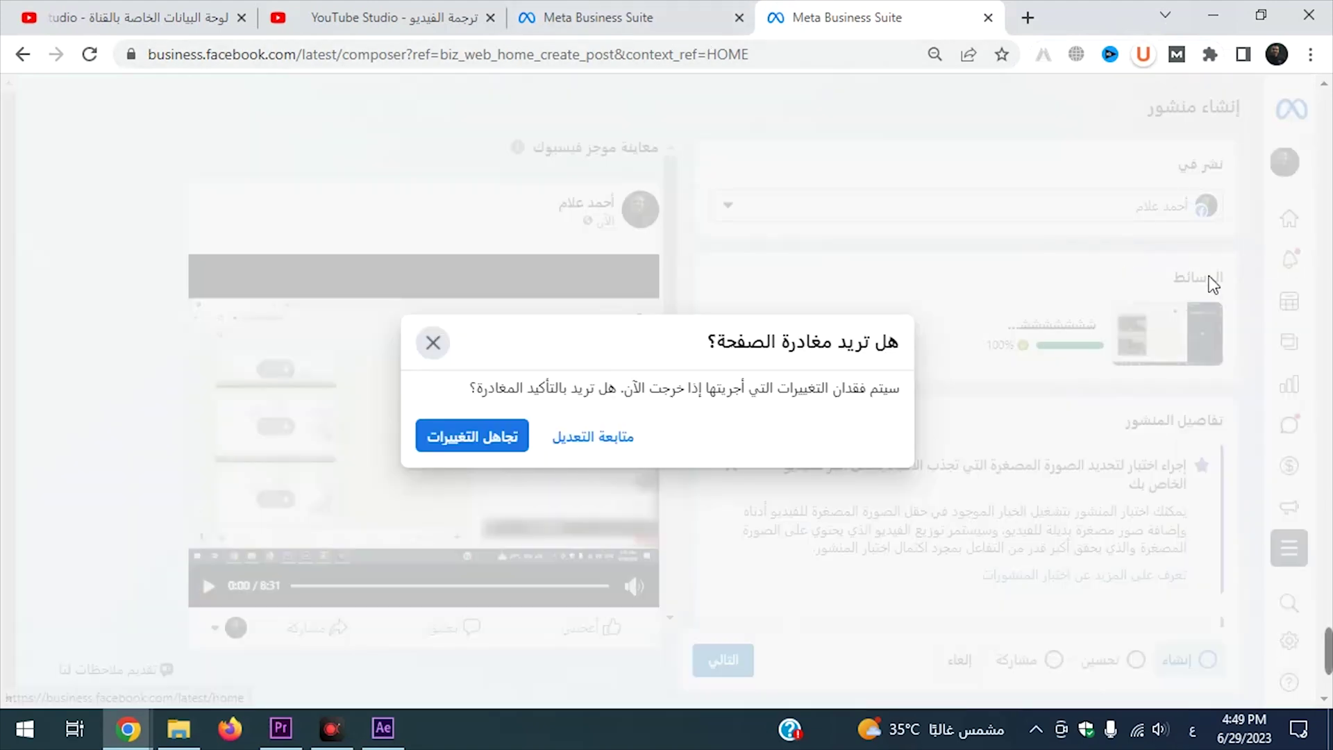
click(489, 437)
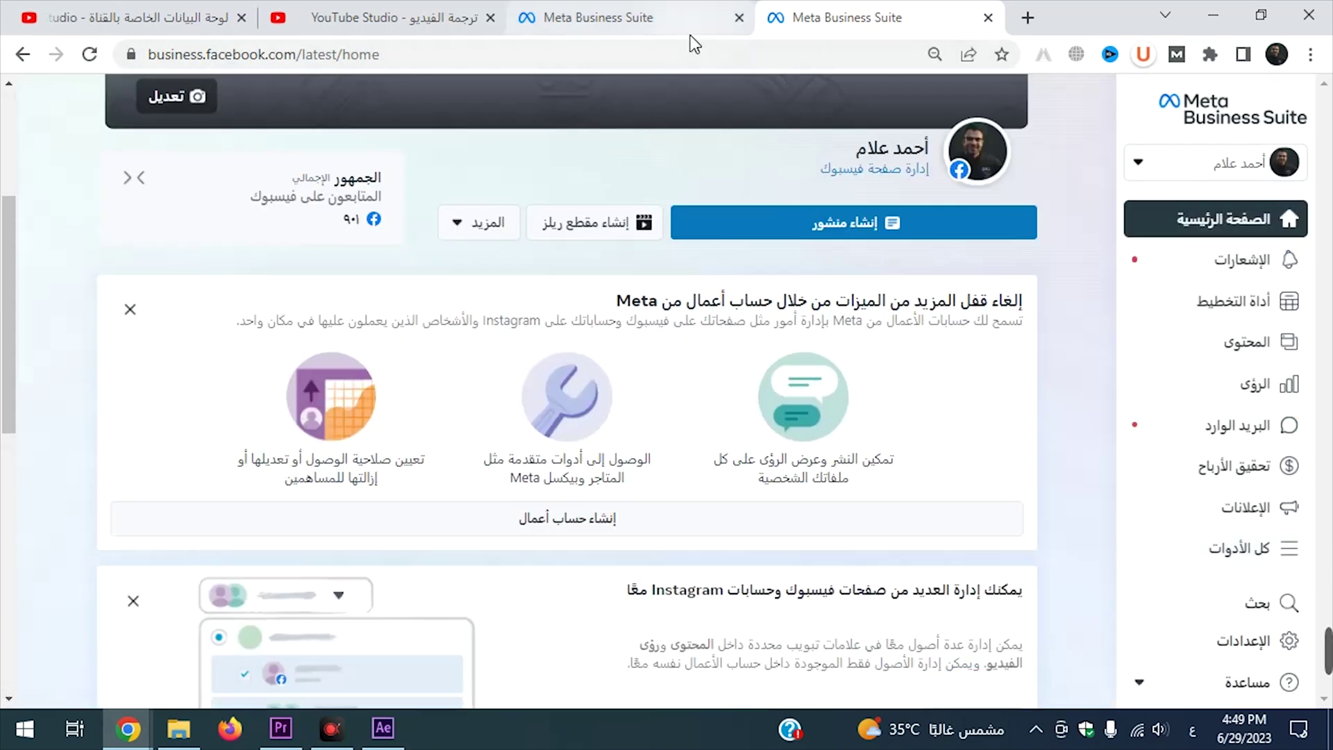
Create a new post with the 3GP video uploaded from the computer using the All Files filter, and close the spare Meta Business Suite tab
click(819, 232)
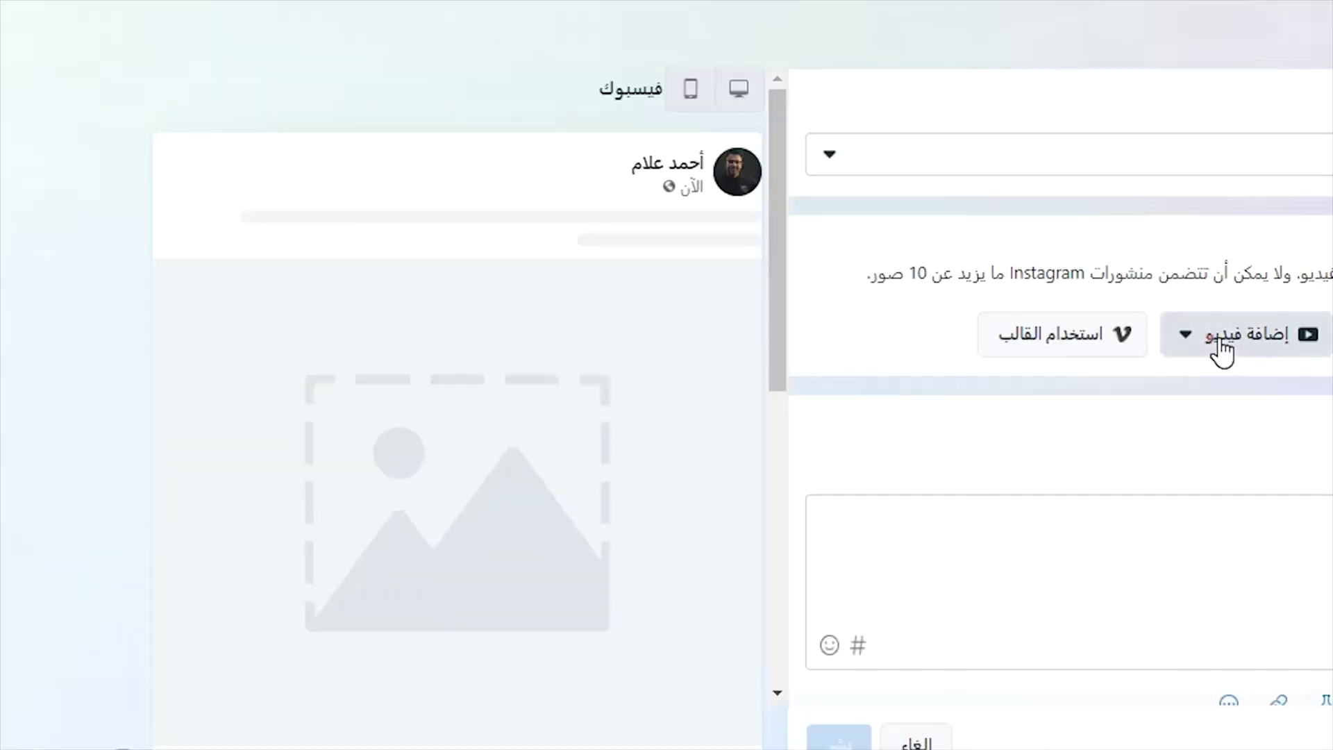
click(1012, 355)
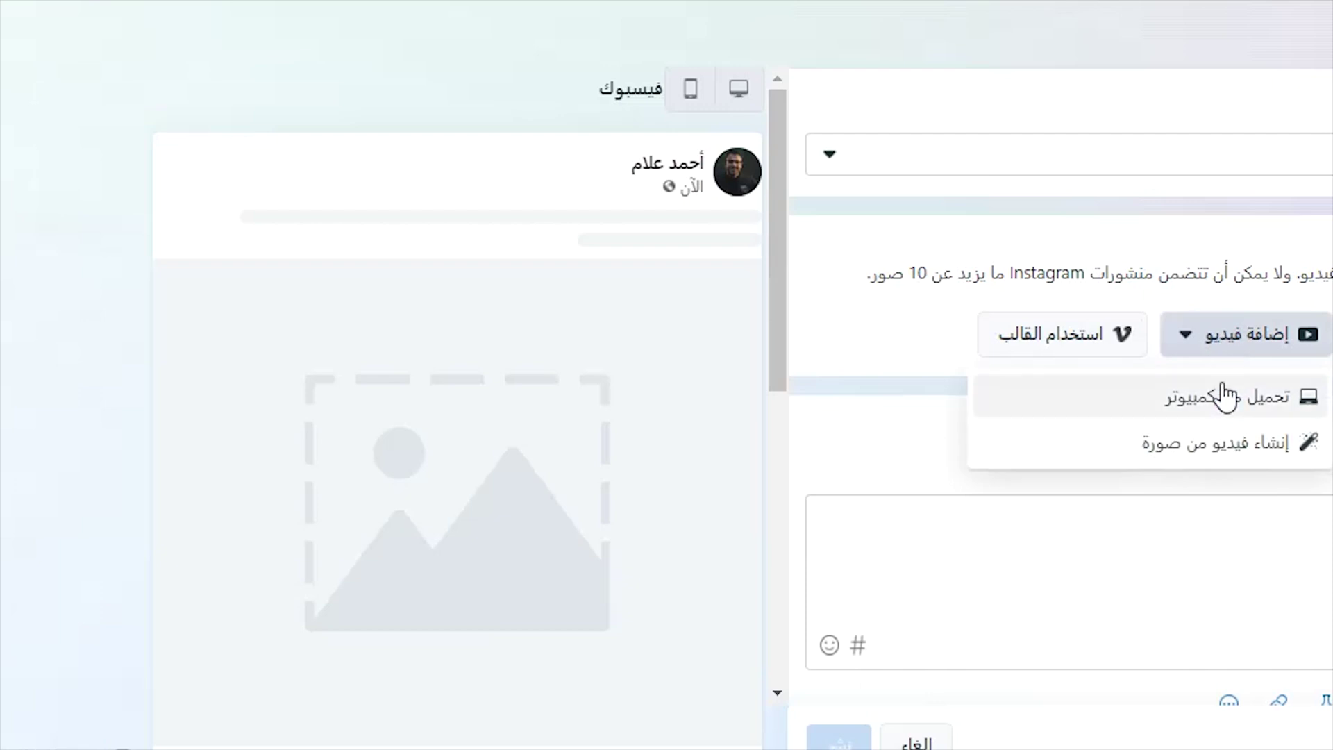
click(1020, 380)
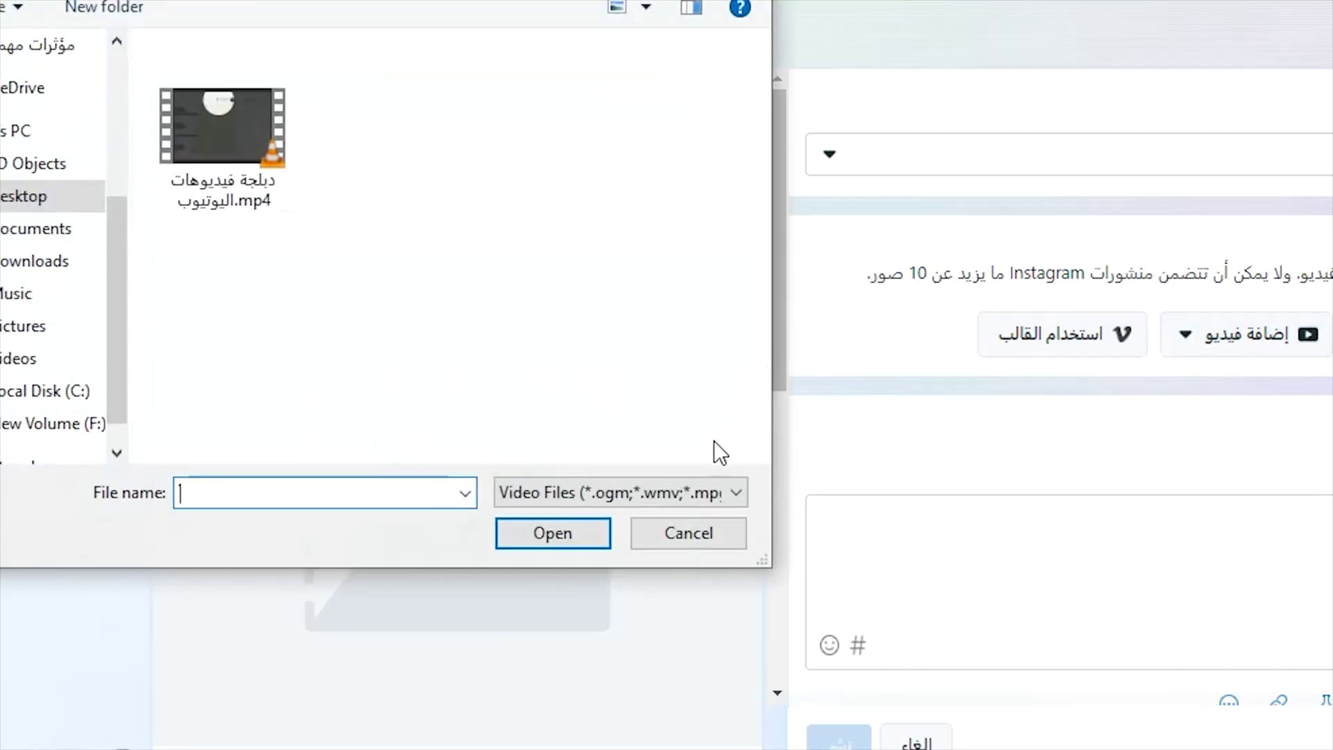
click(707, 496)
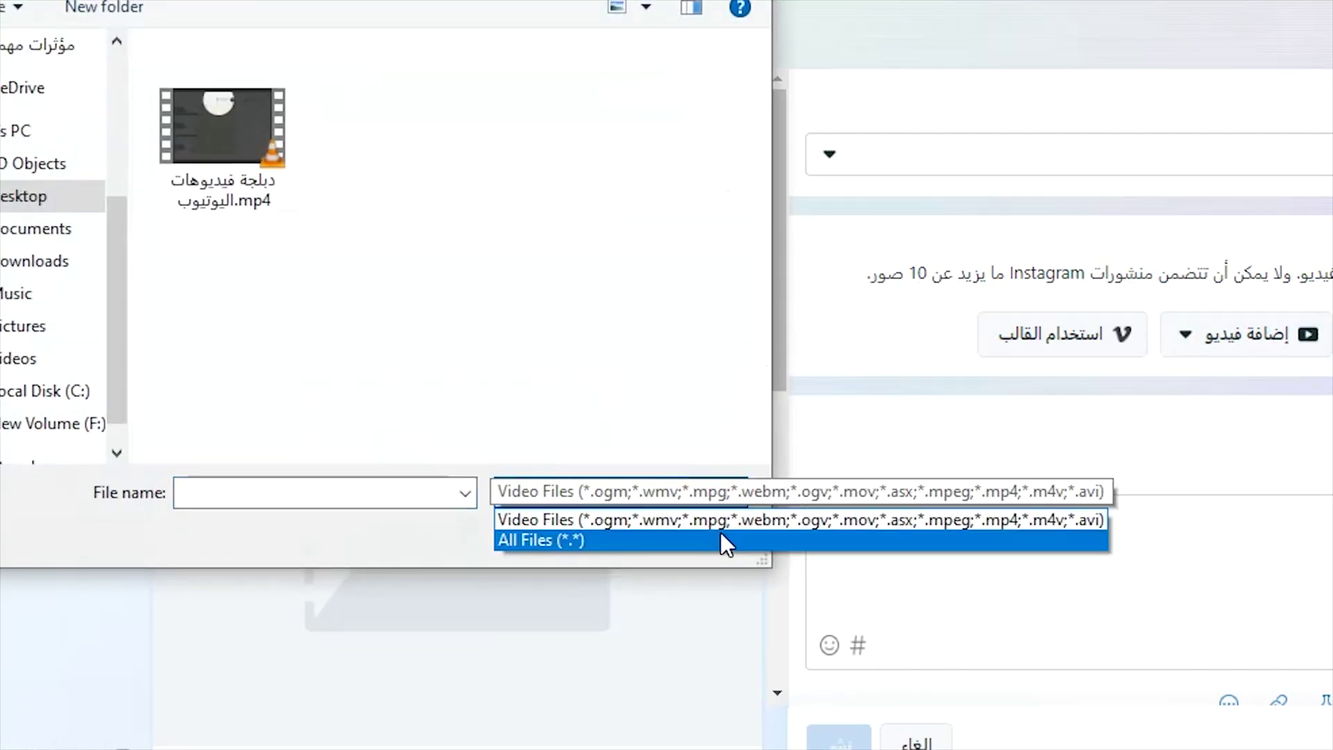
click(719, 538)
click(418, 207)
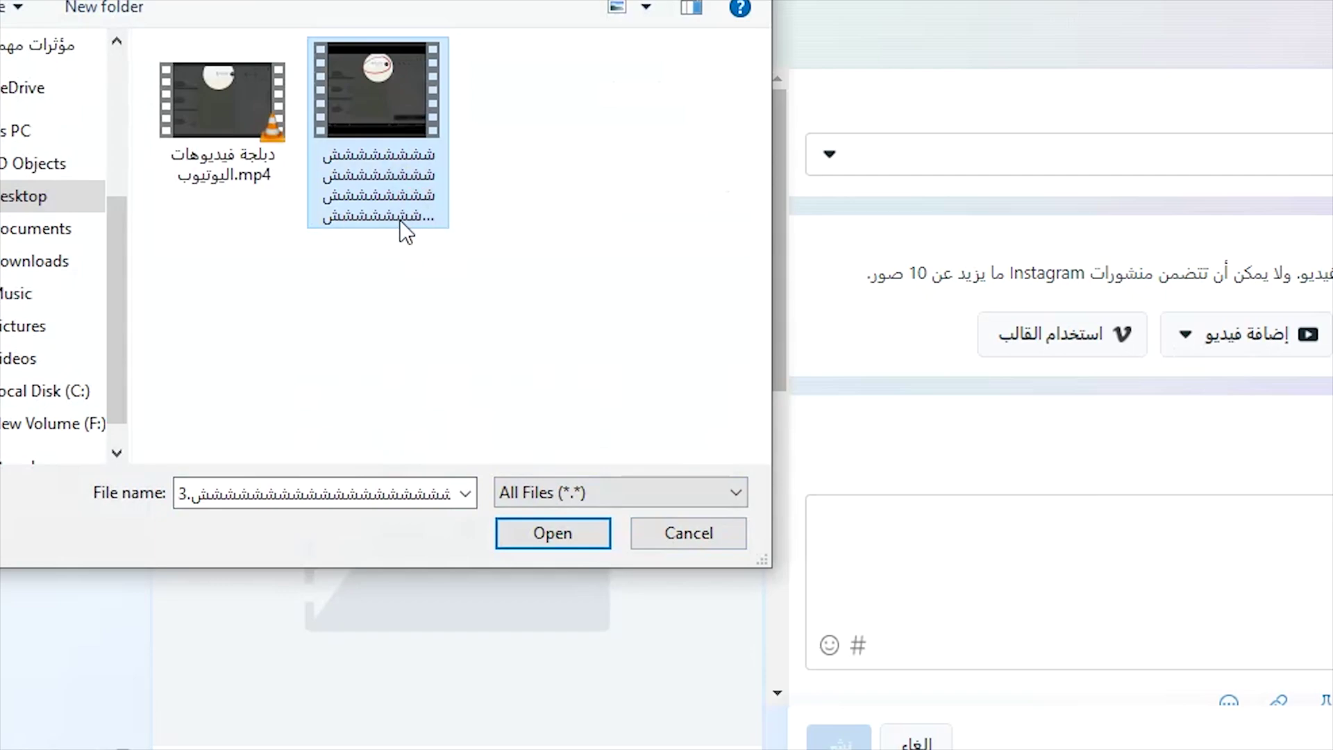
double_click(400, 220)
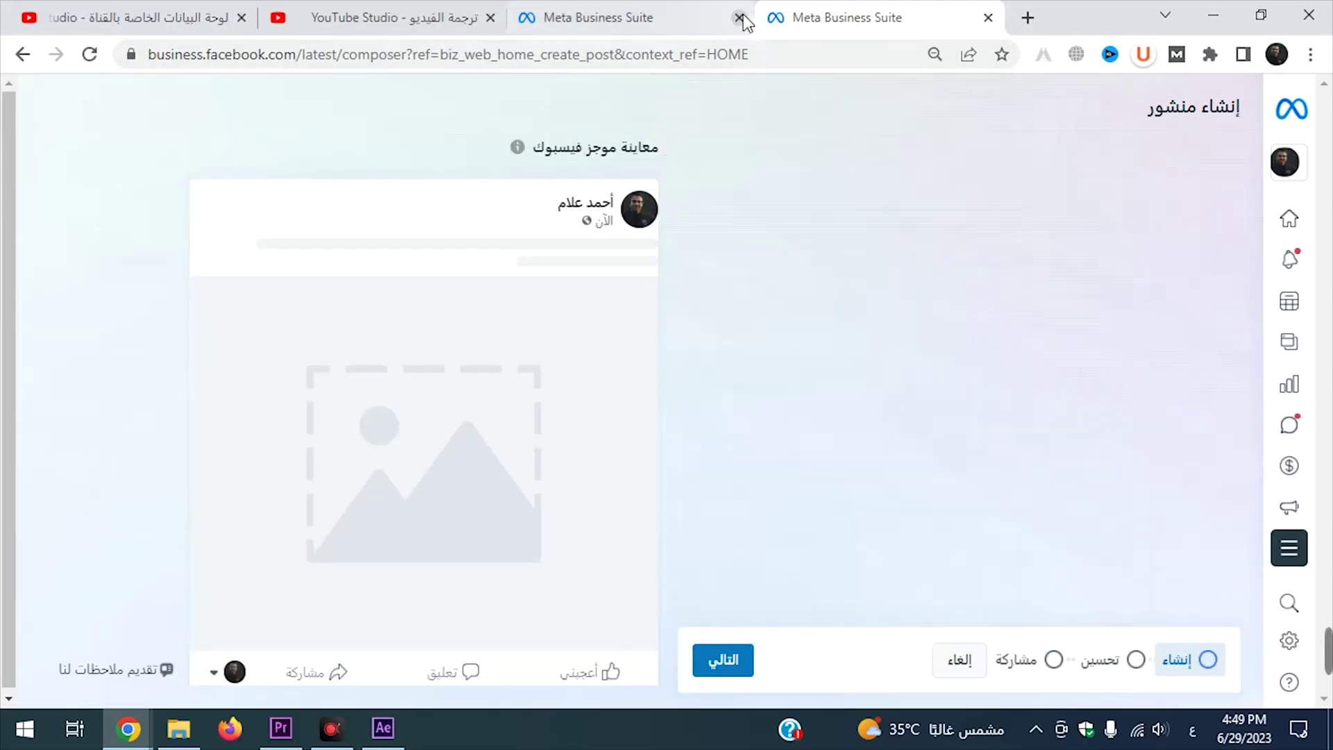
click(740, 18)
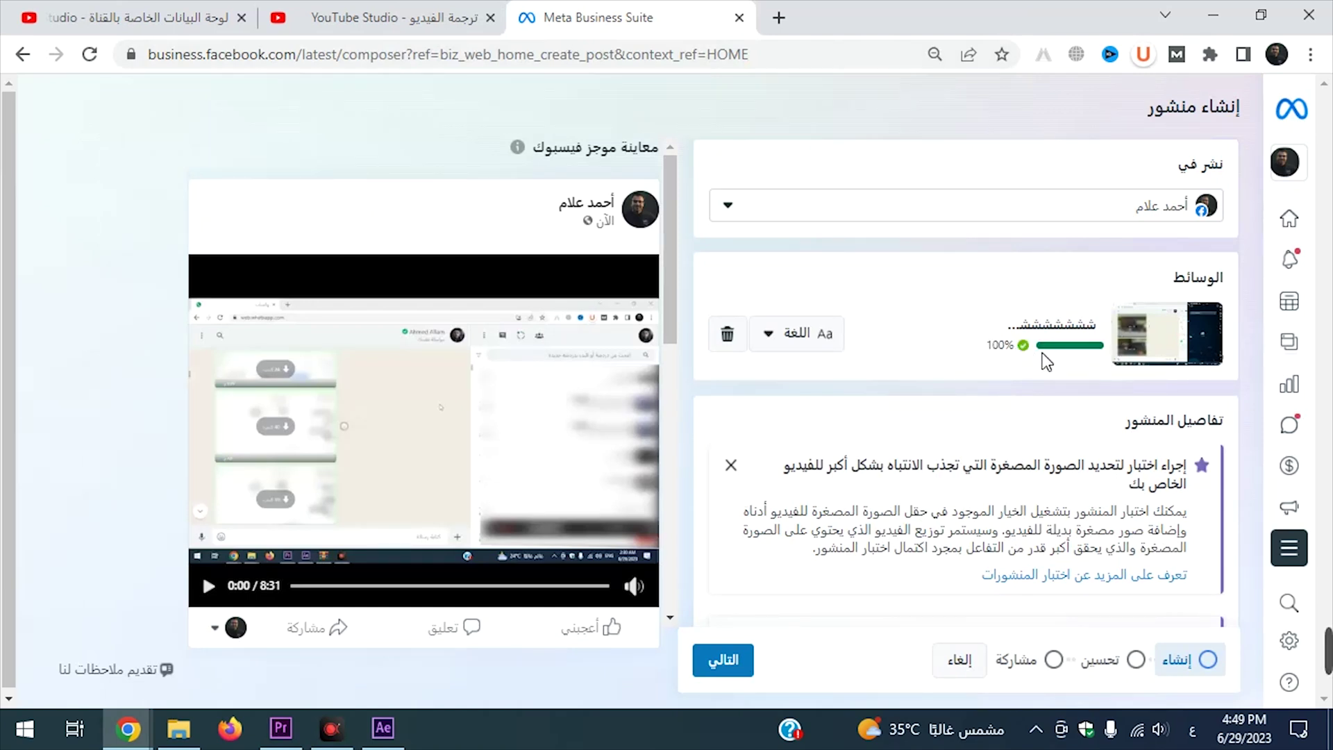
Advance the post to the enhancement stage with captions enabled, and view the captions settings without changing them
click(1125, 665)
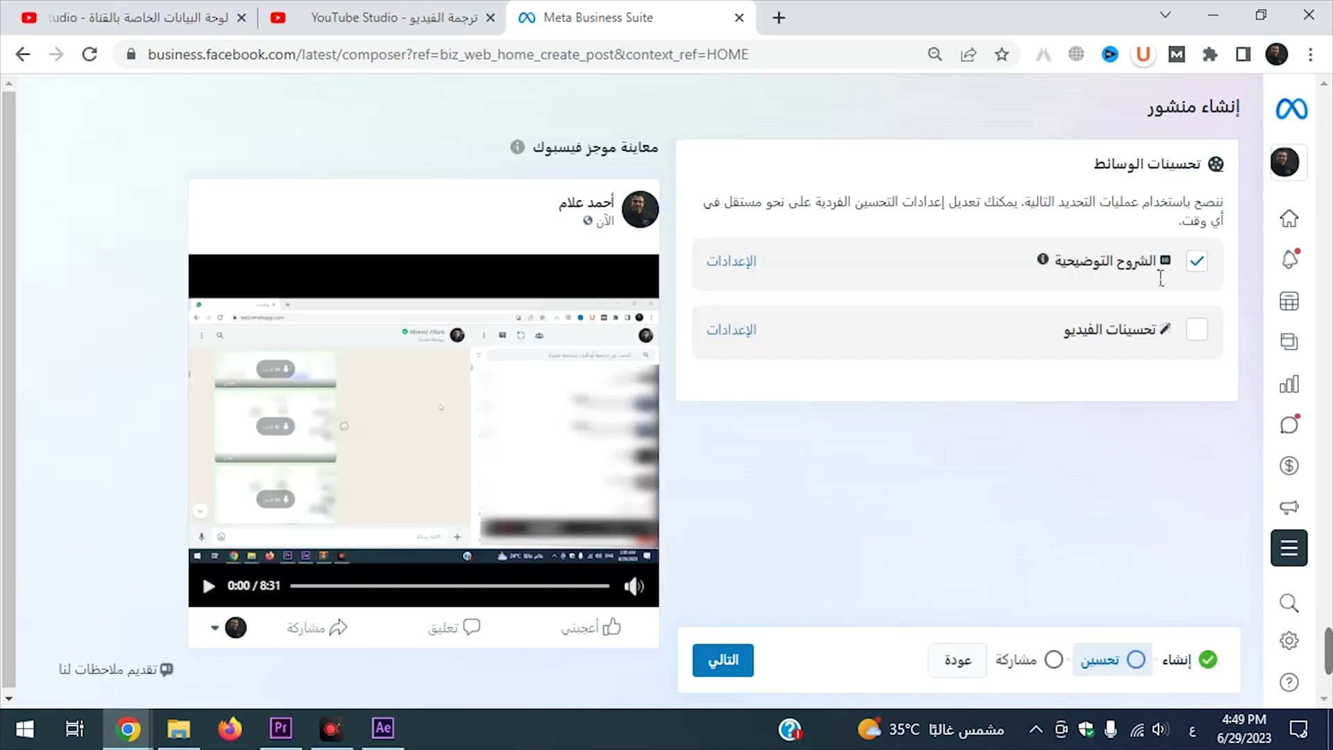
click(737, 272)
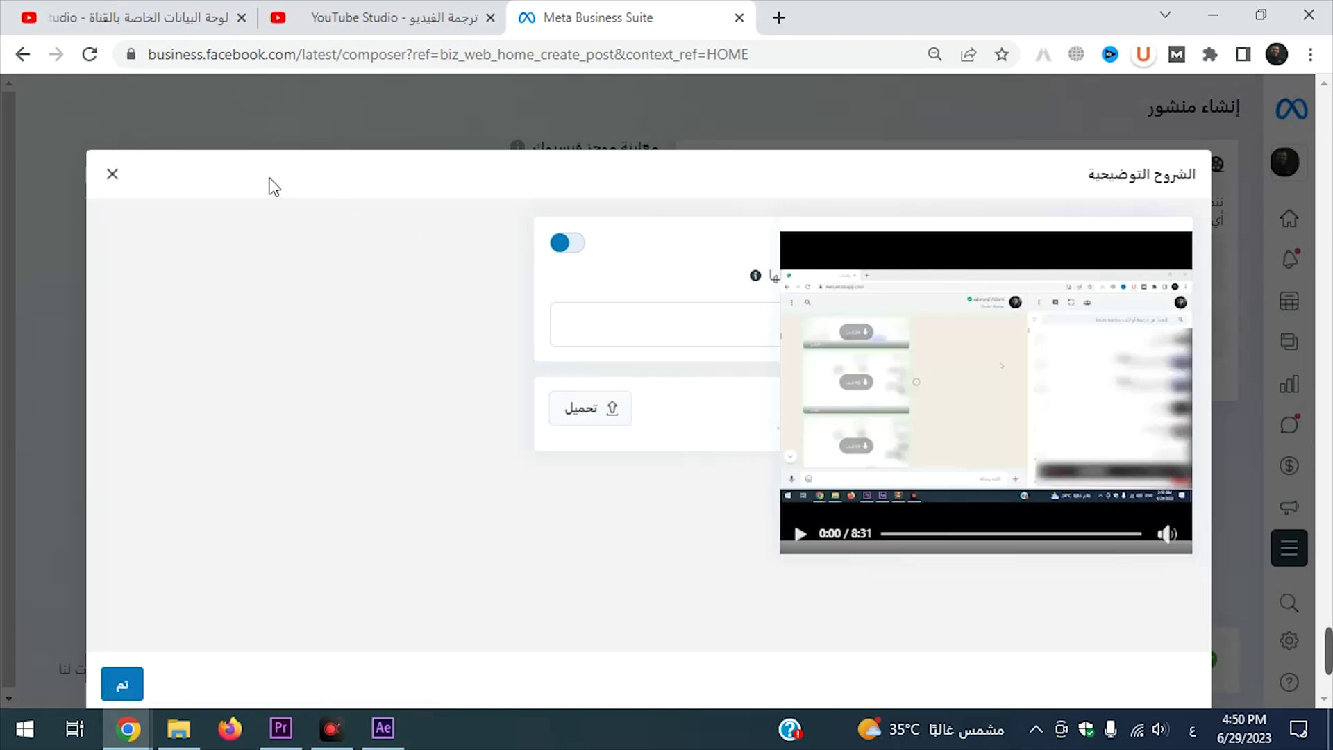
click(112, 174)
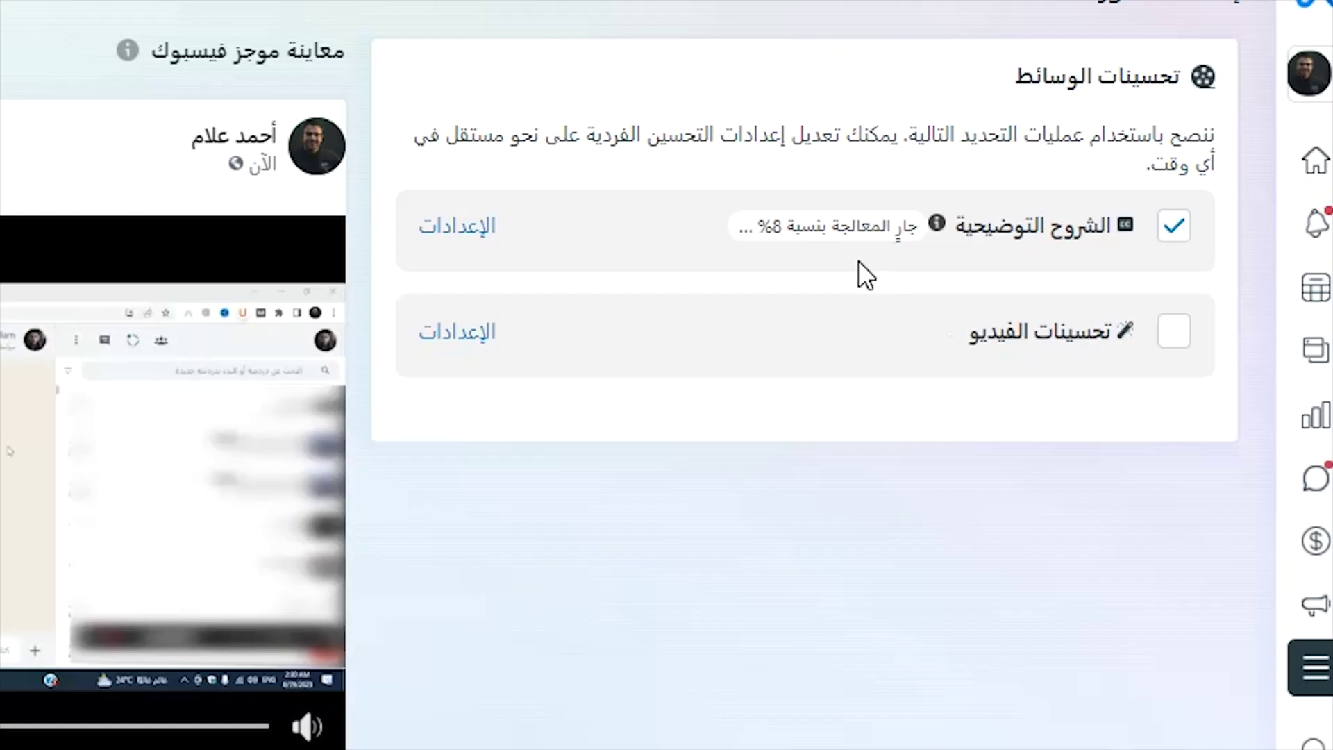
mouse_move(764, 243)
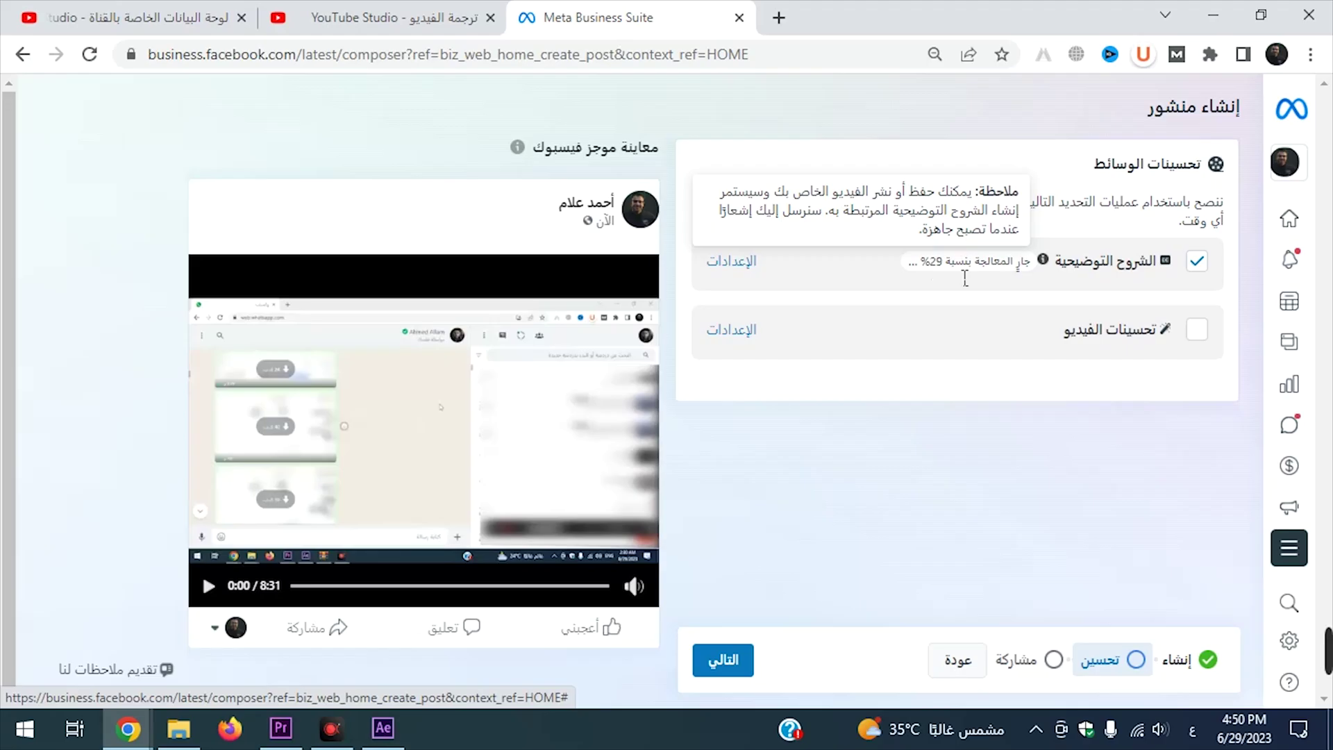
Look at the YouTube Studio translations page and the pending upload, and return to the Meta post to check its caption generation
click(464, 28)
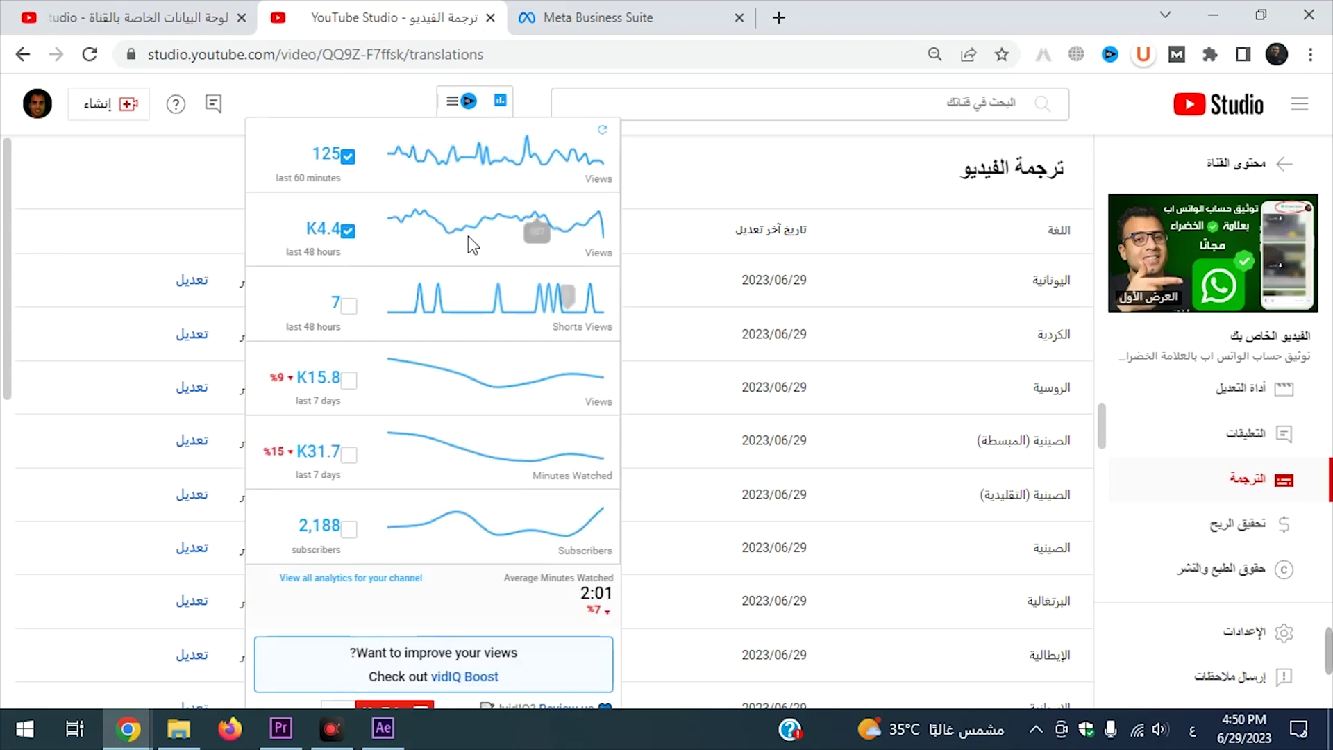
click(179, 149)
click(60, 17)
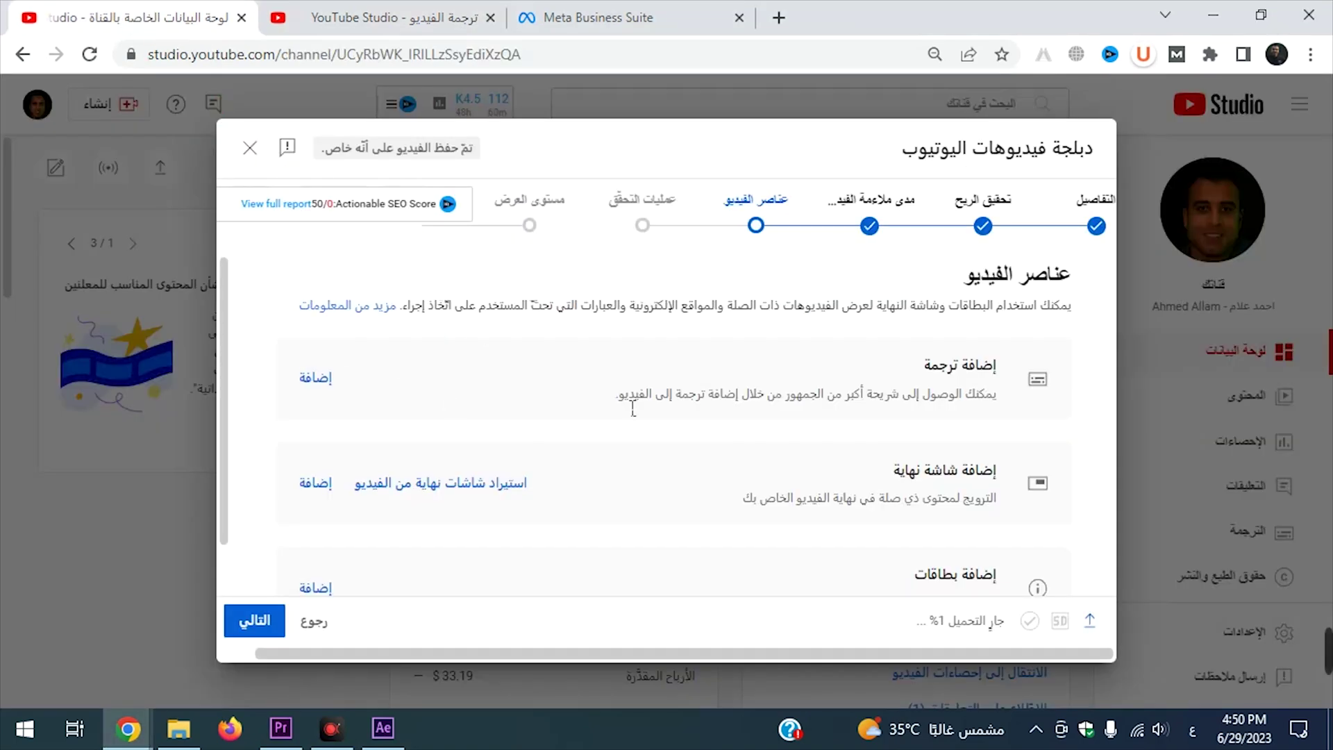
click(614, 32)
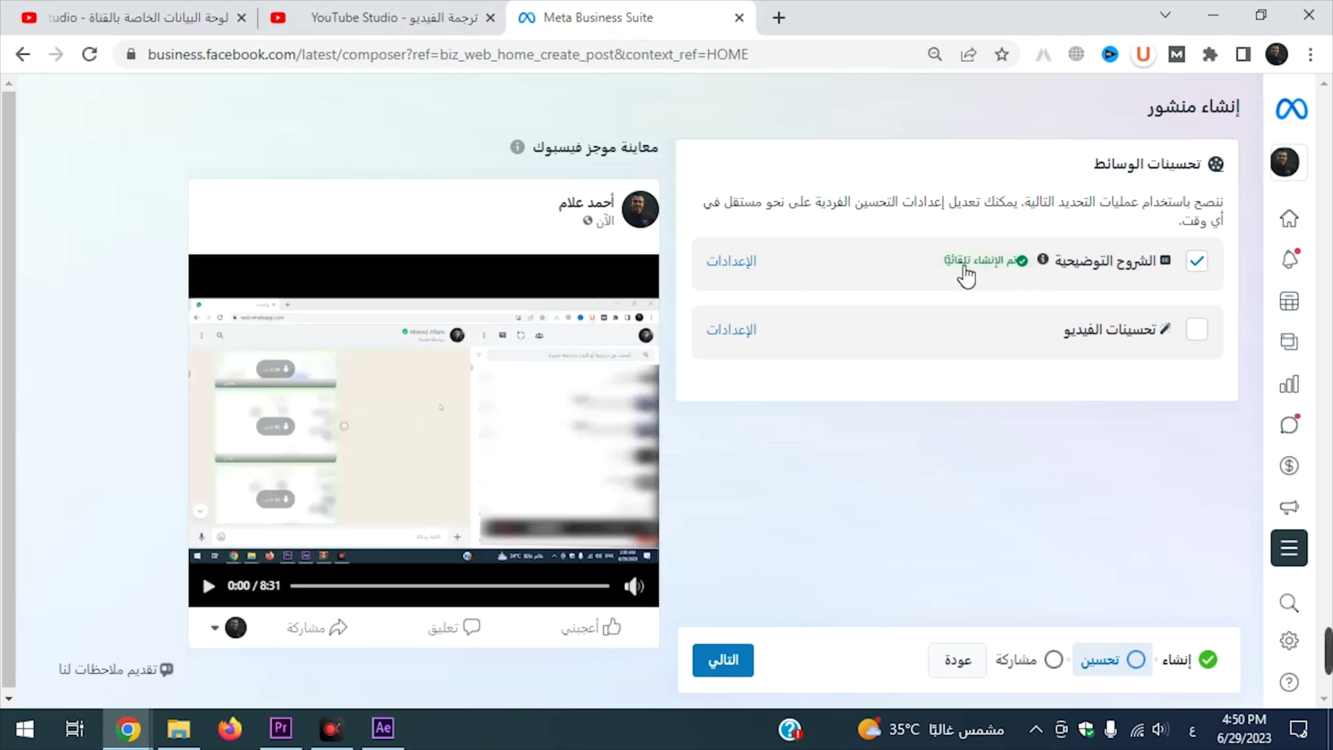
Download the automatically generated Arabic captions from the captions settings of the Meta post
click(756, 264)
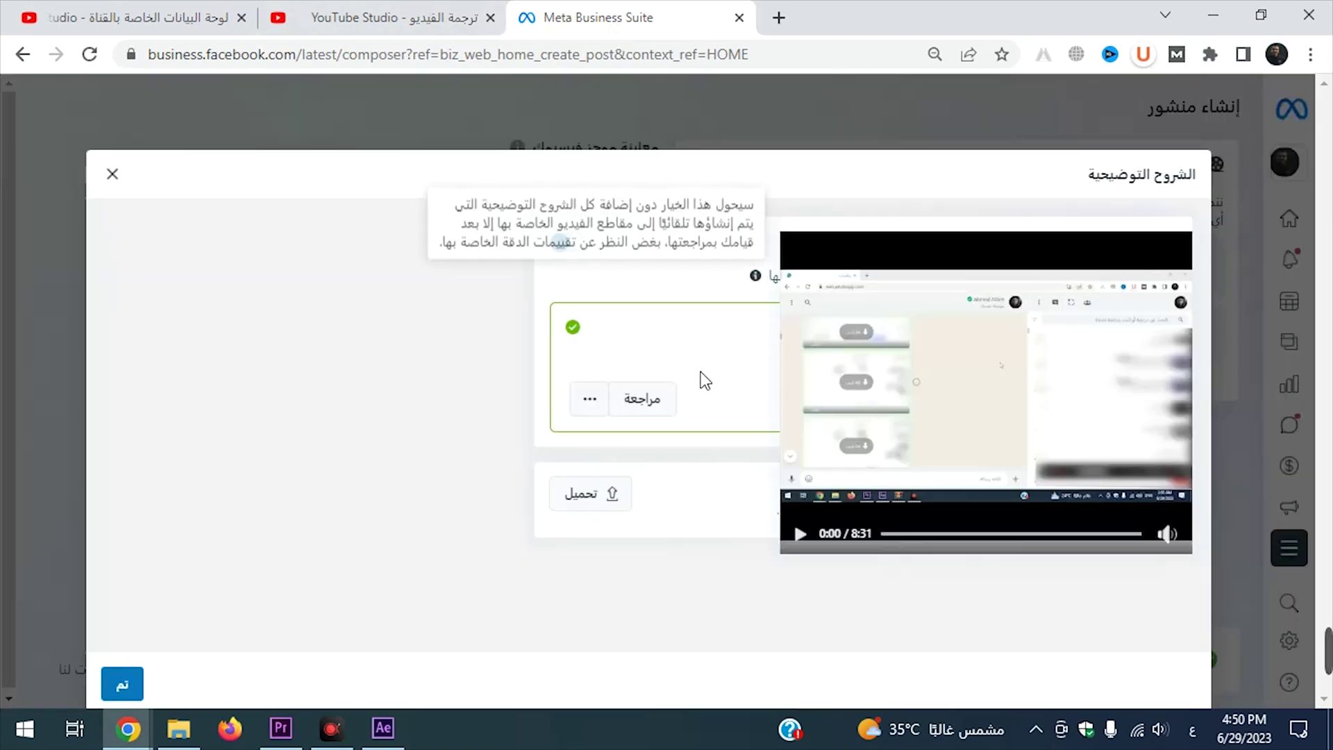
click(591, 400)
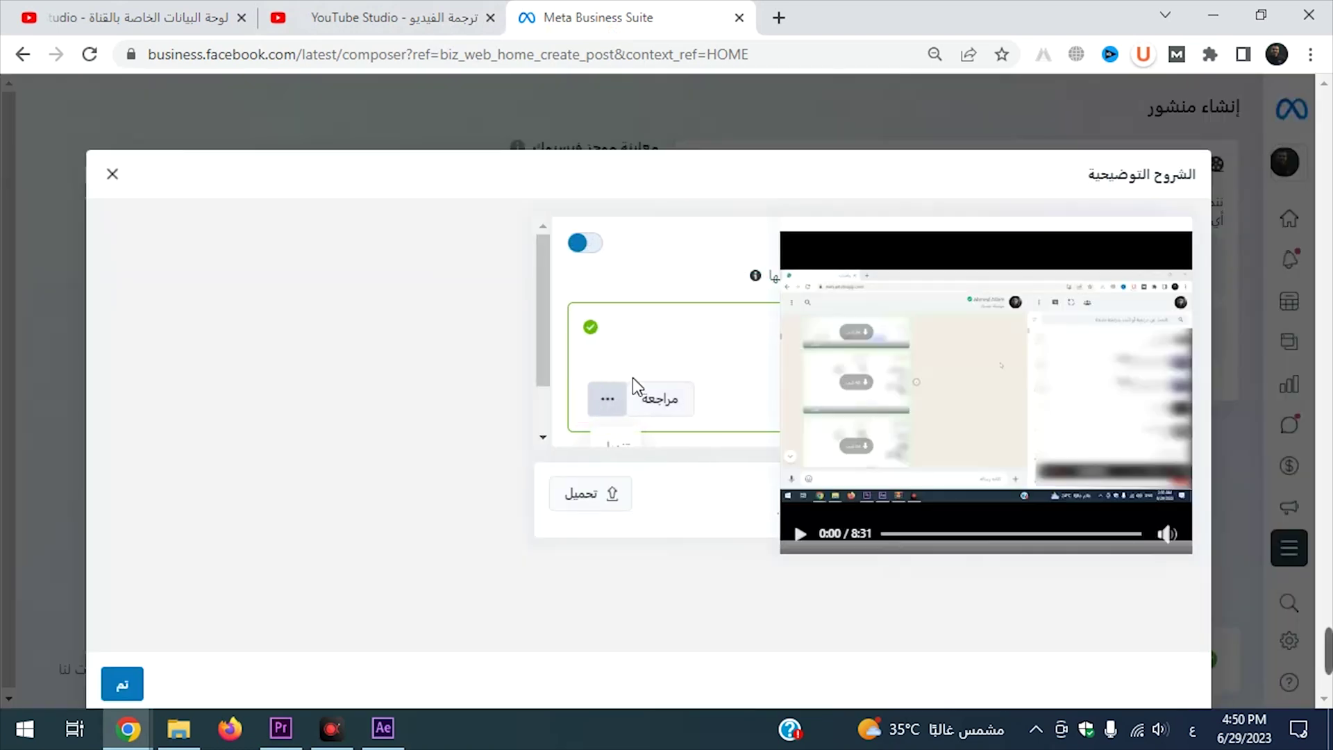
drag(540, 379, 542, 318)
click(609, 396)
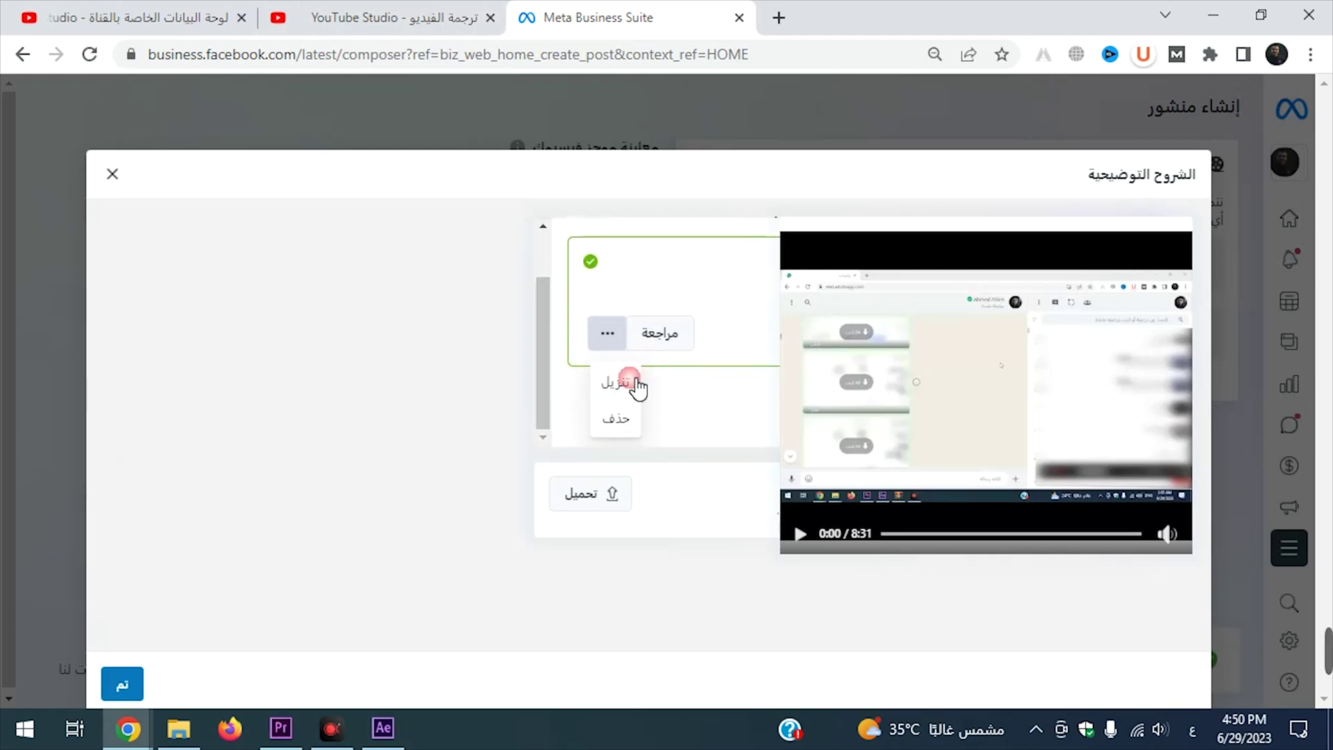
click(615, 384)
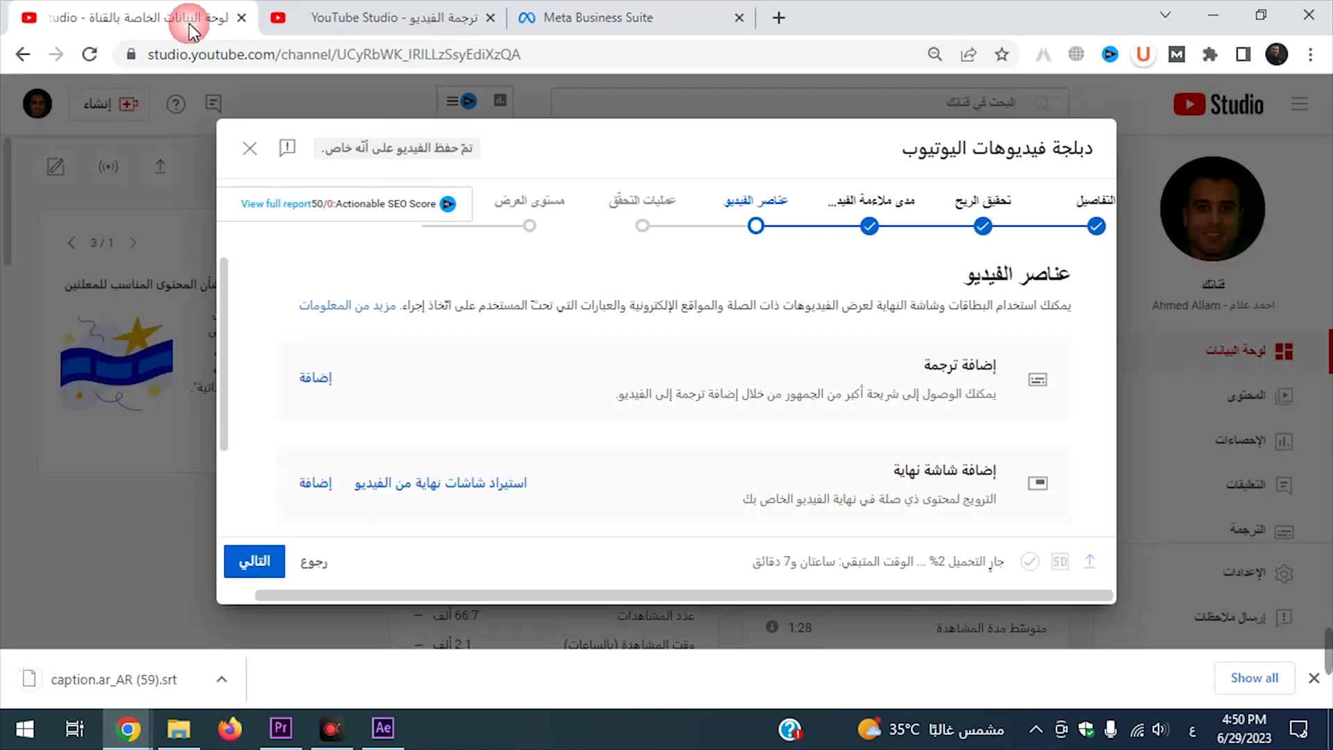
In the pending YouTube Studio upload, add Arabic subtitles by uploading the with-timing file caption.ar_AR (59).srt from Downloads
click(189, 23)
click(340, 375)
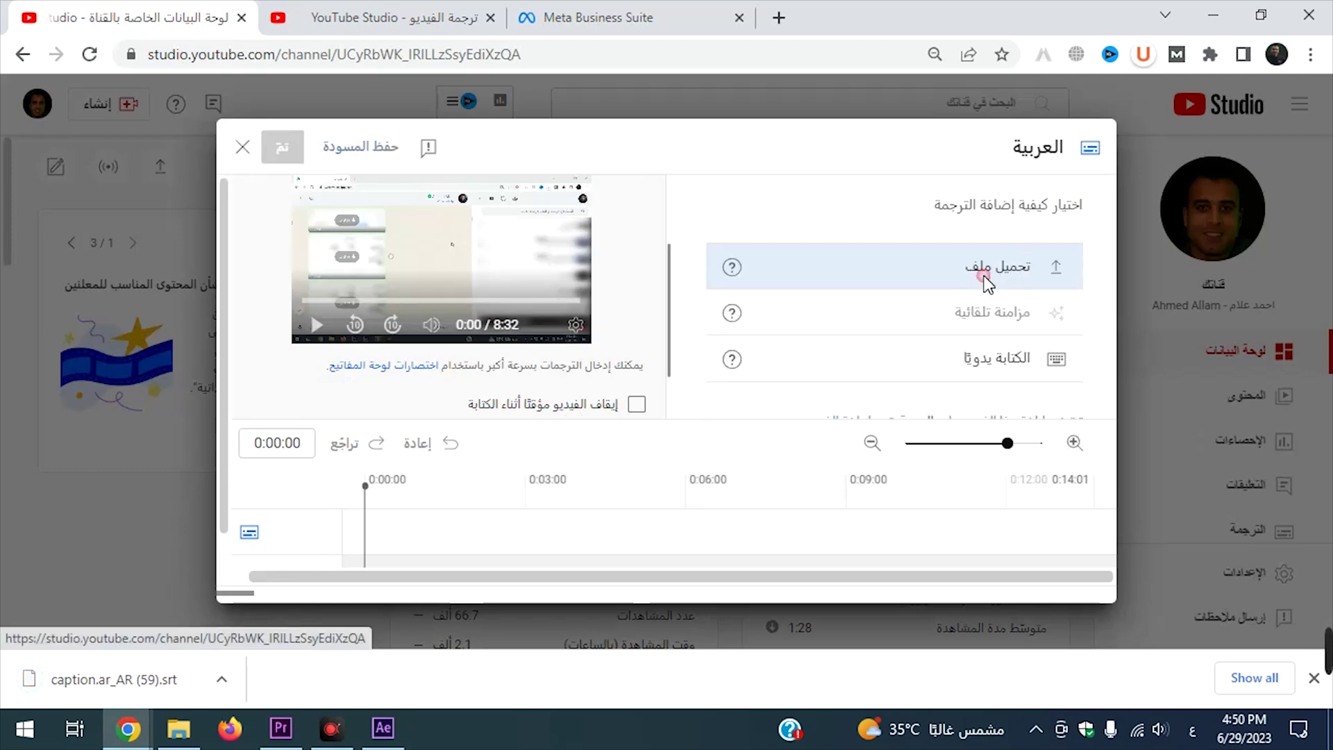
click(984, 278)
click(545, 447)
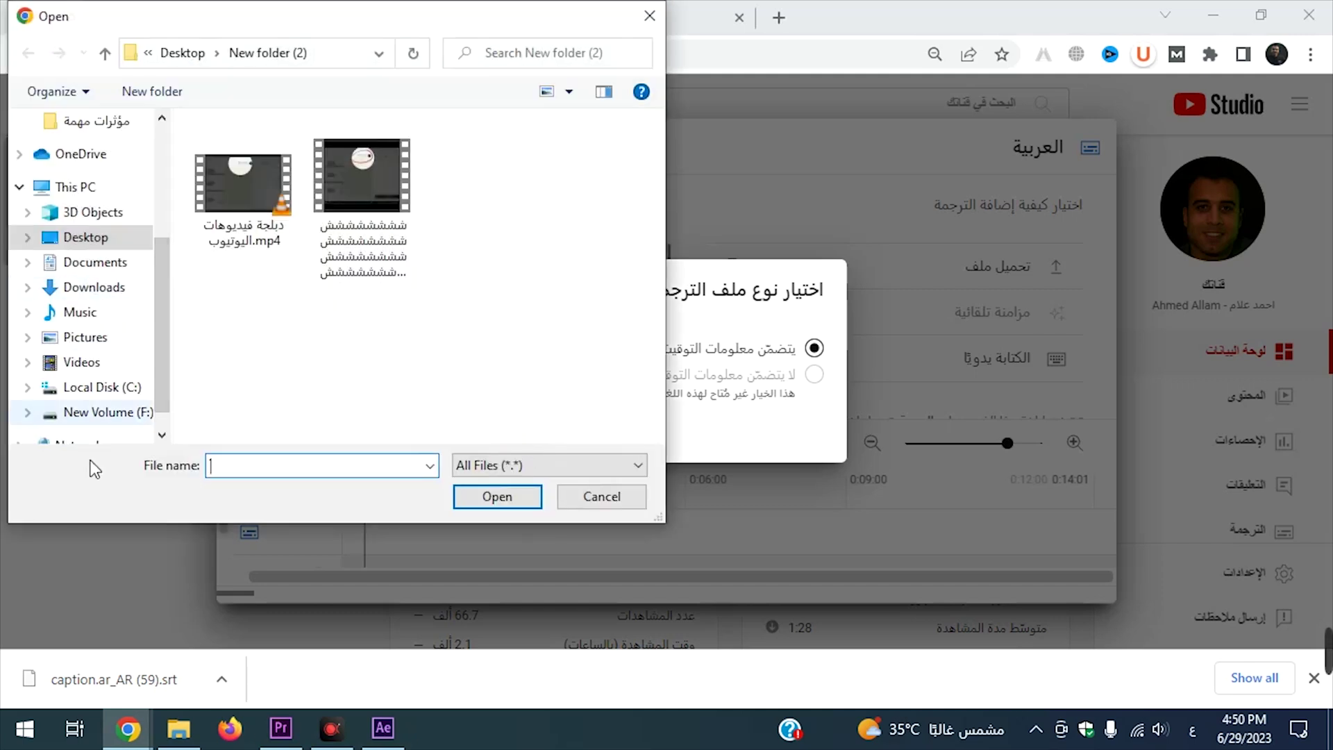
click(94, 288)
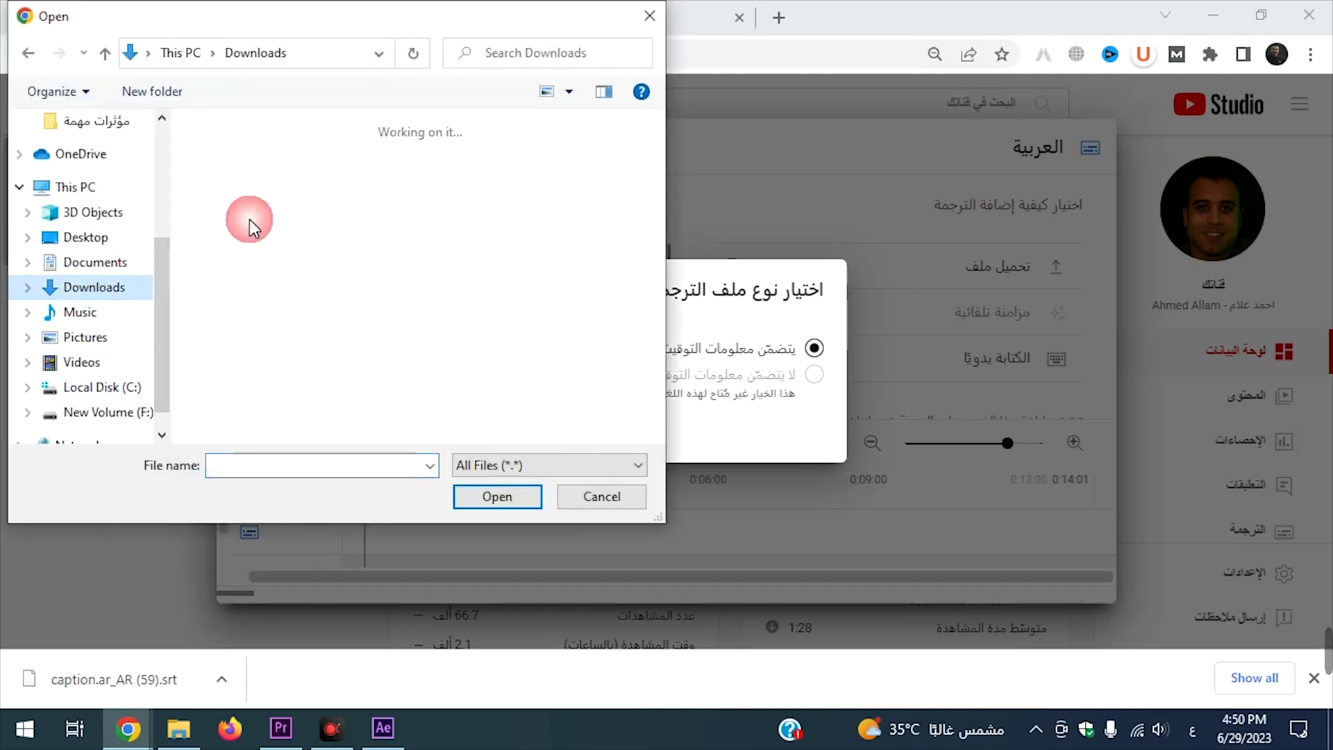
double_click(253, 211)
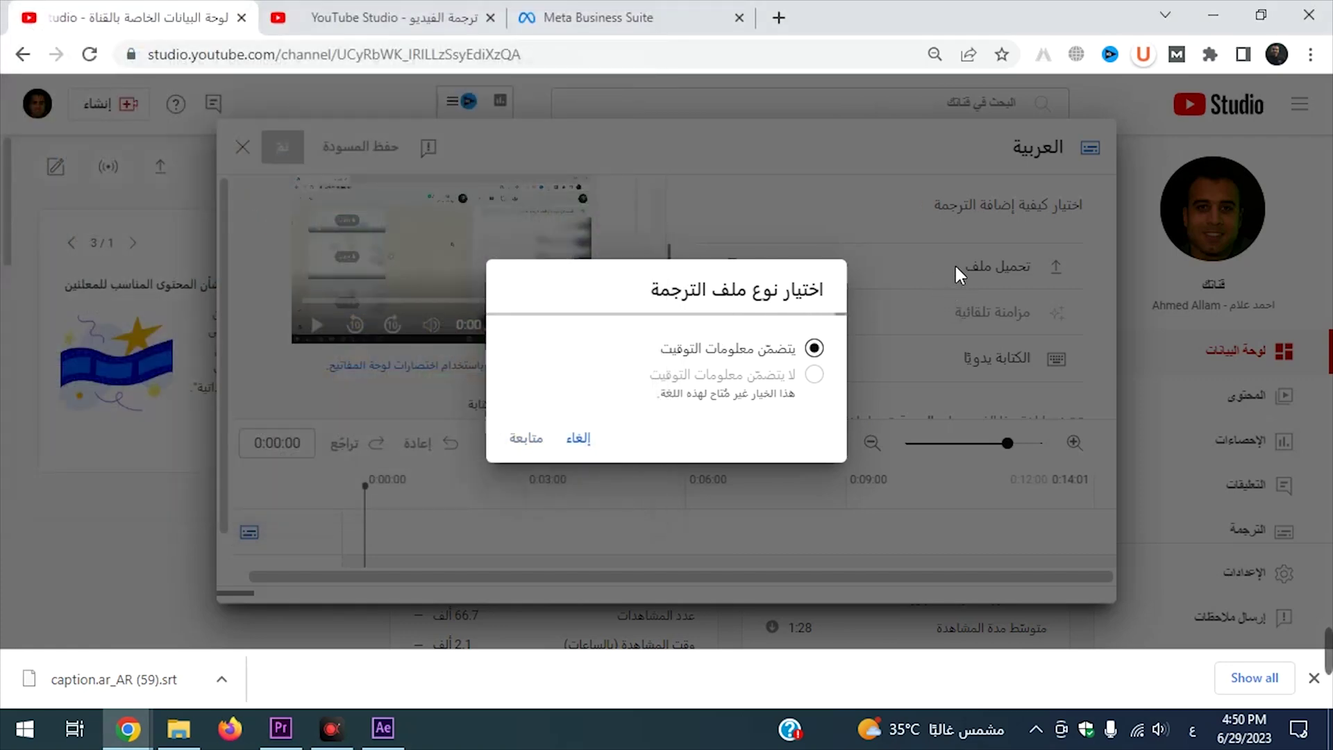
Review the imported Arabic subtitle lines and their timings, and publish the subtitles
scroll(948, 310, down, 20)
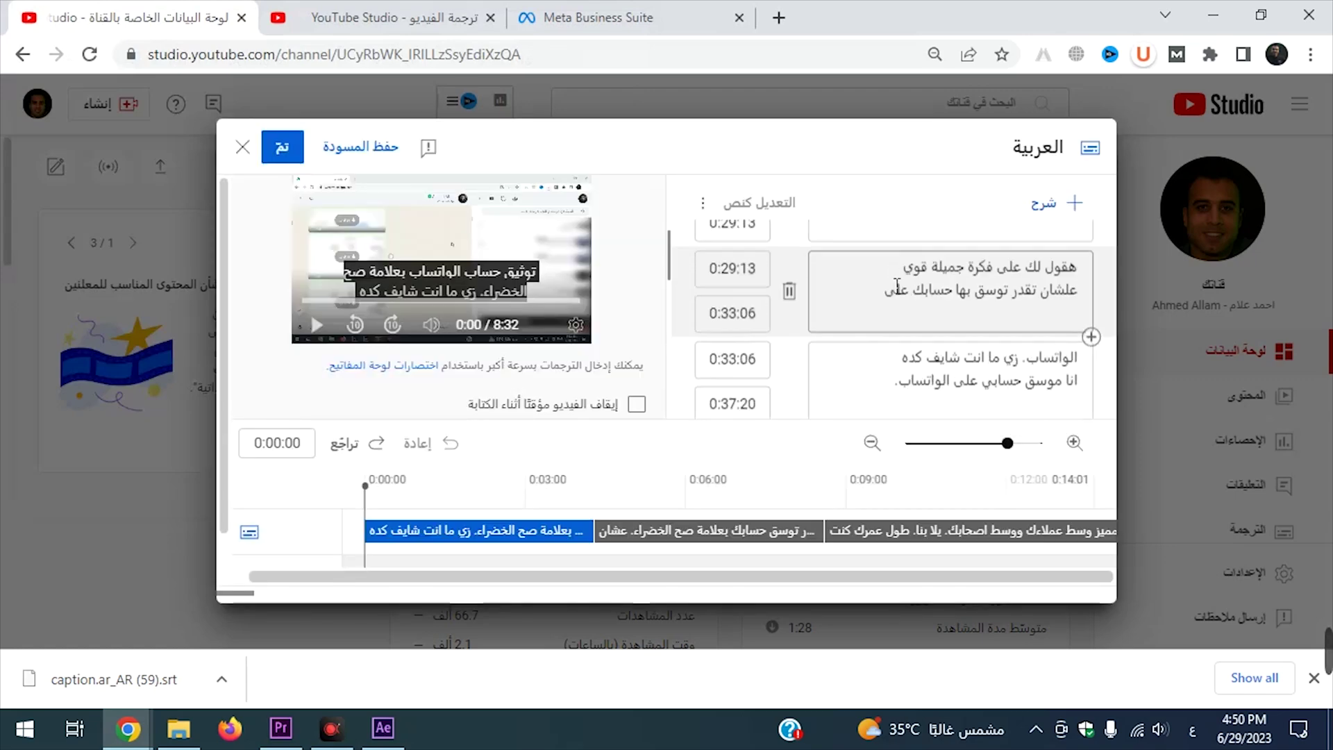
scroll(947, 310, down, 20)
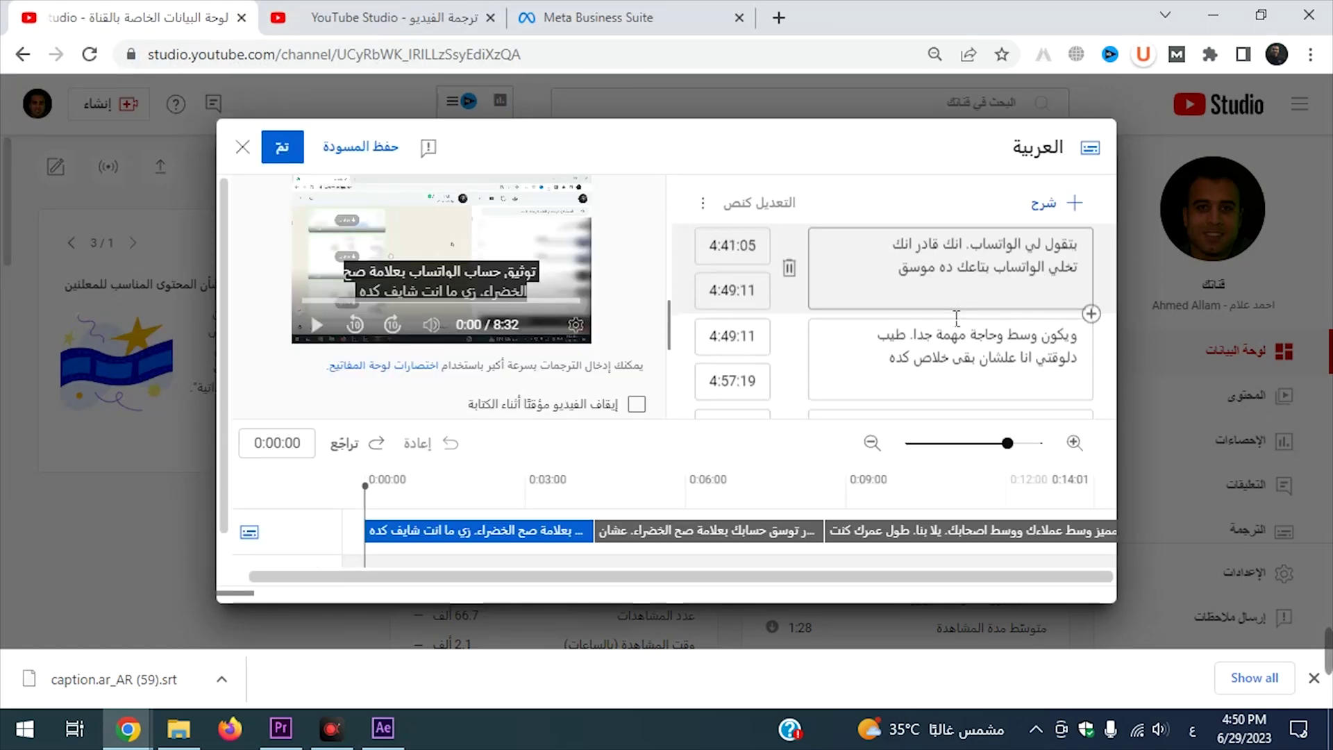
scroll(976, 367, down, 15)
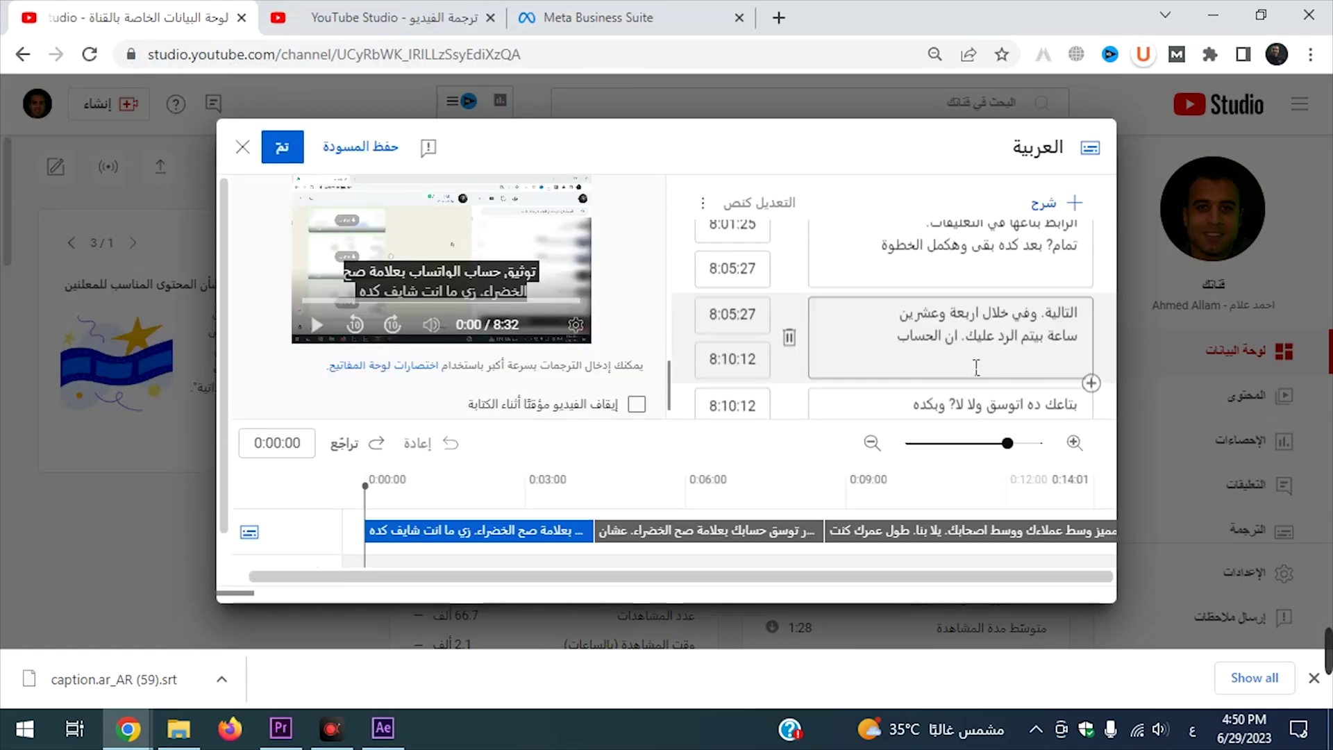
scroll(971, 370, up, 20)
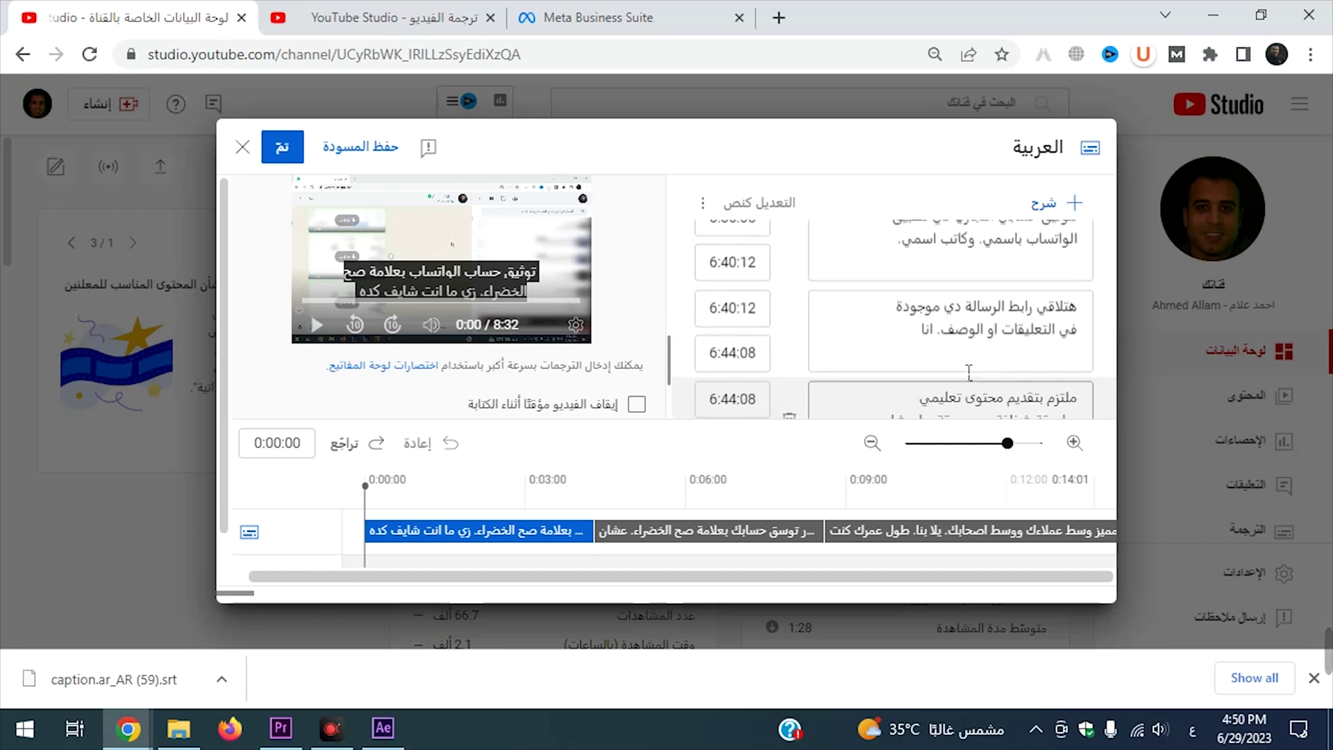
click(282, 147)
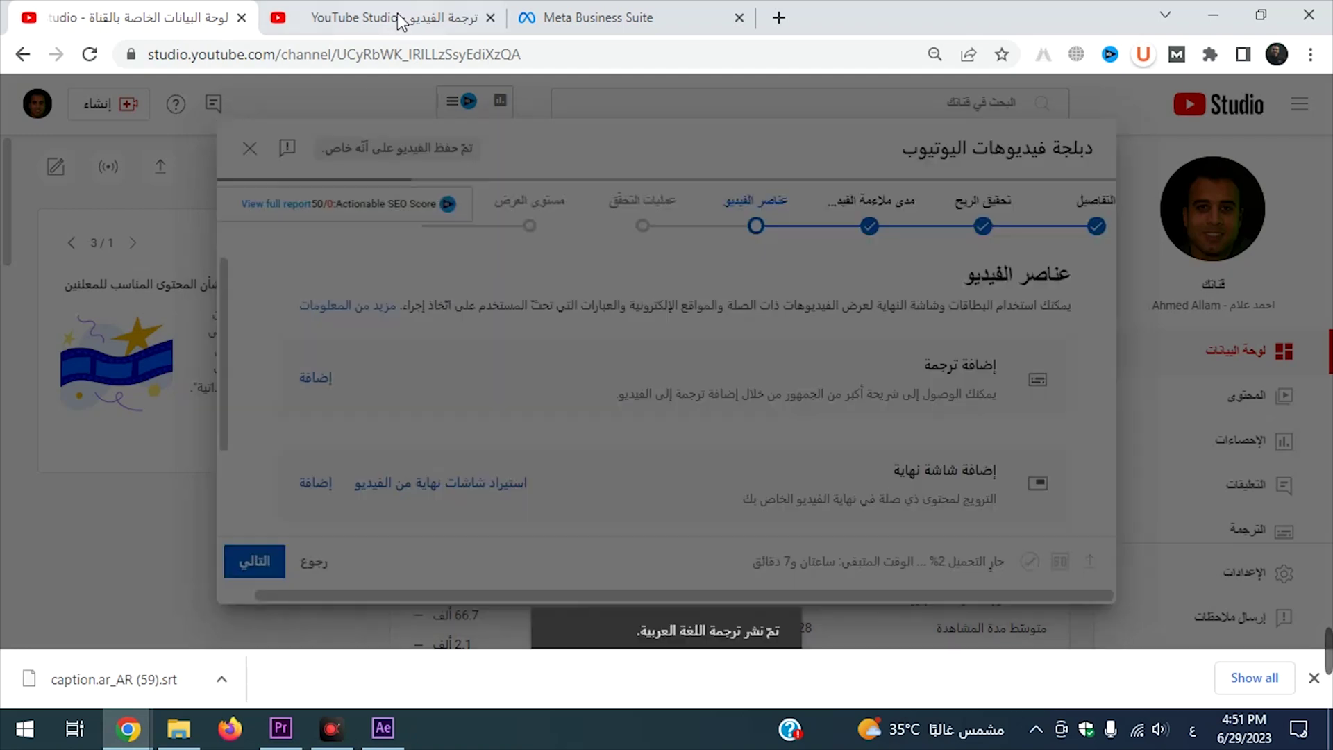
Look through the list of translated languages for the WhatsApp verification video
click(401, 22)
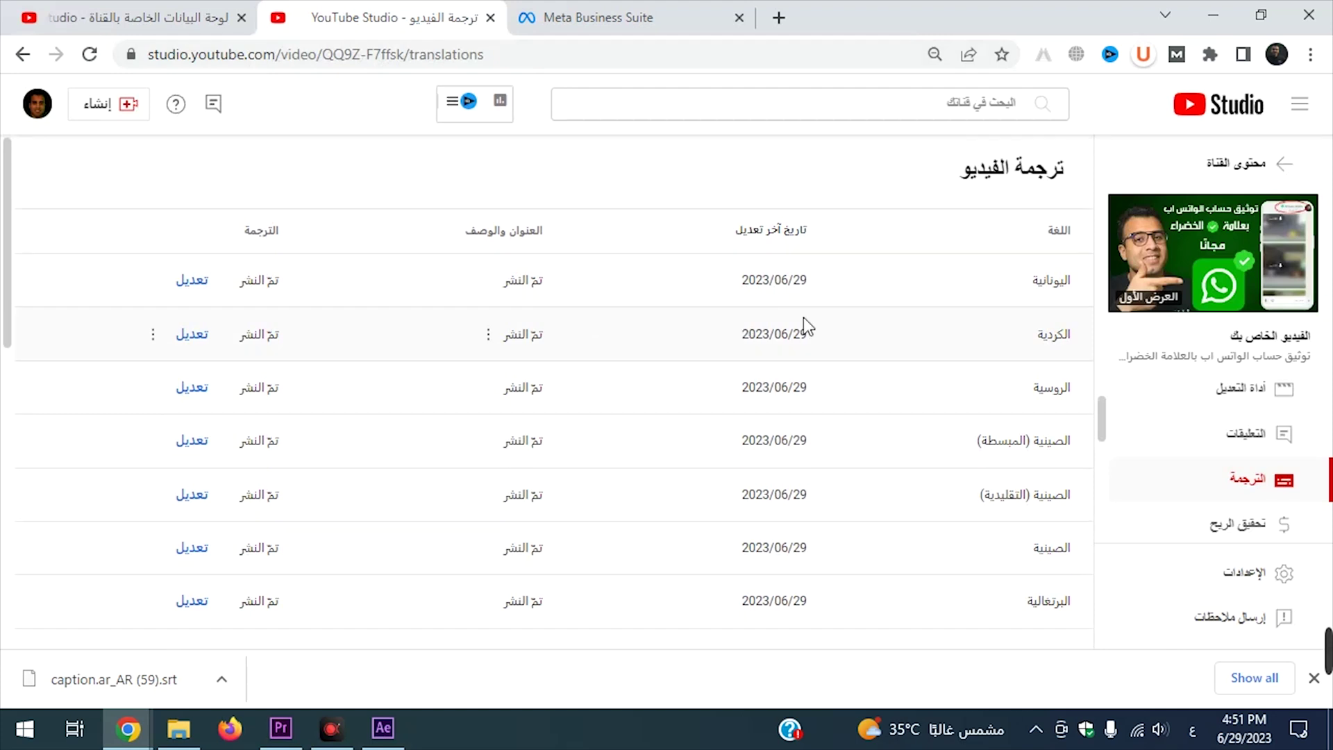
scroll(1048, 395, down, 3)
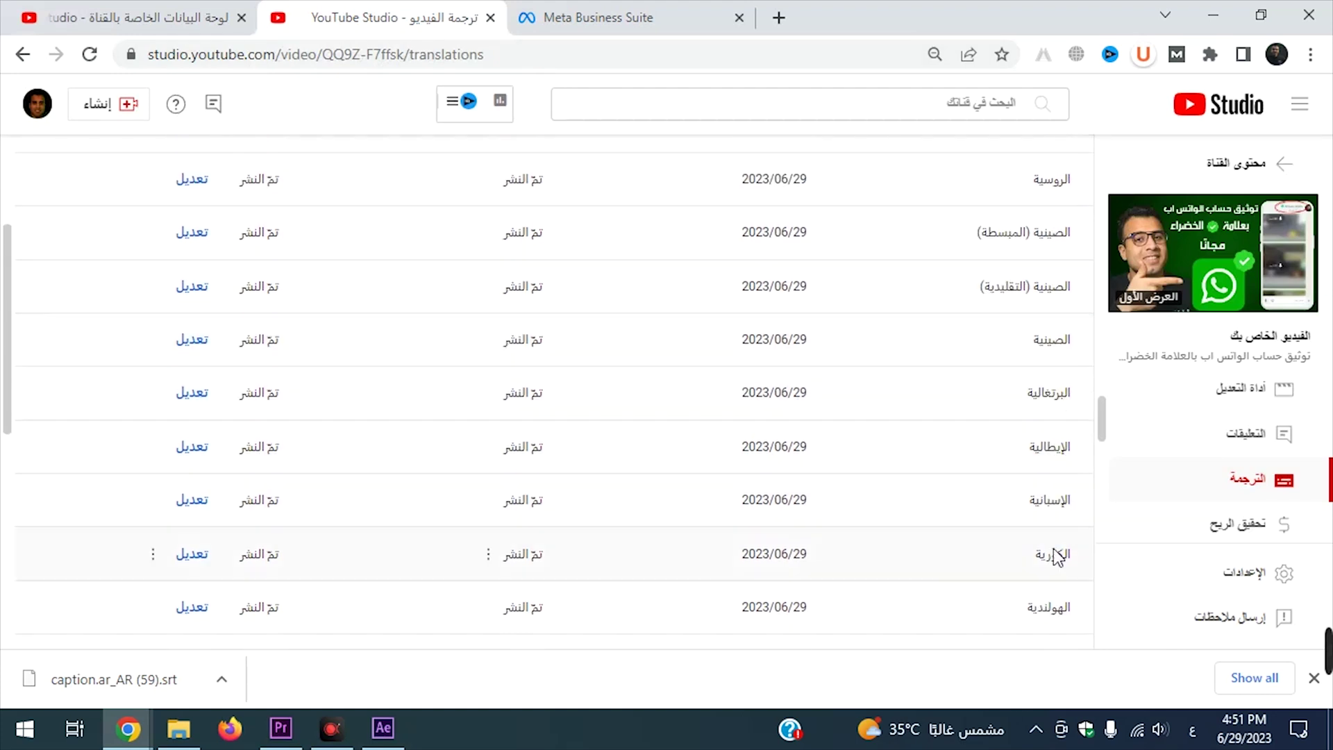
scroll(551, 369, up, 3)
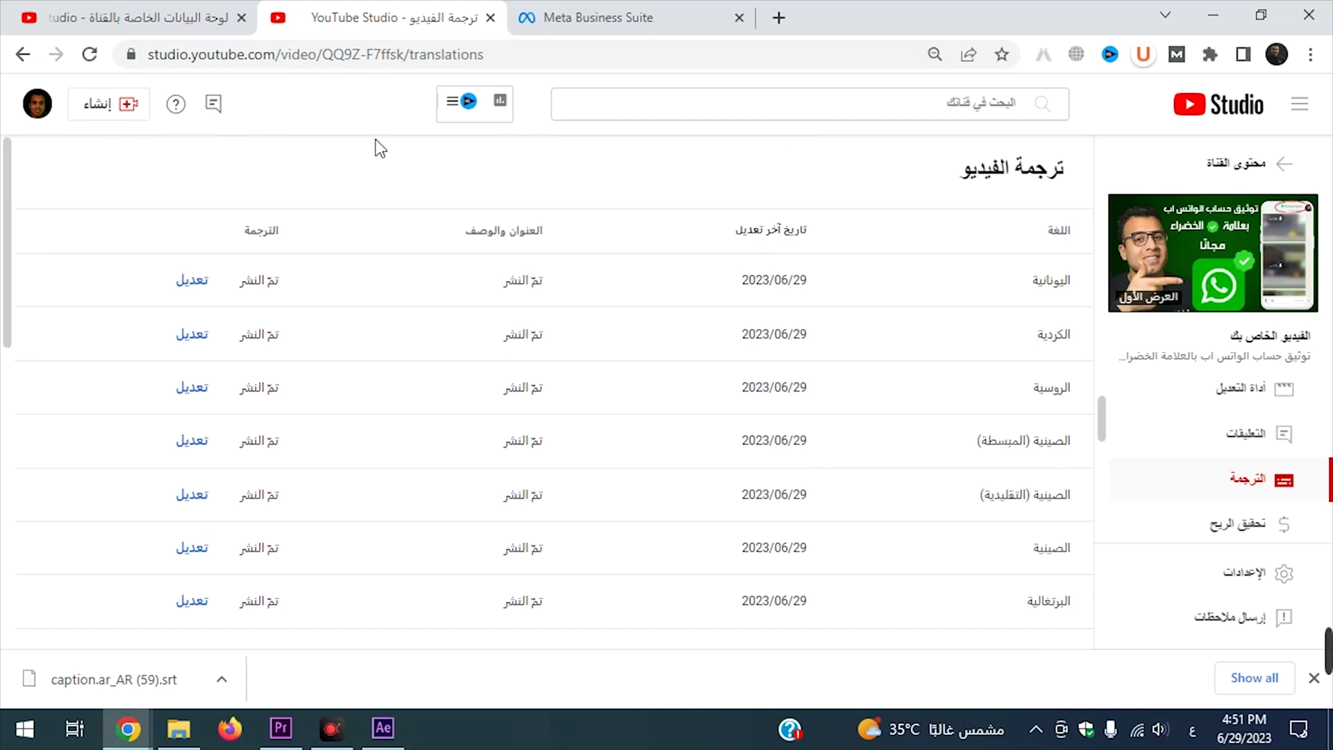
Return to the pending upload, save the video with Unlisted visibility, and dismiss the upload progress dialog
click(179, 21)
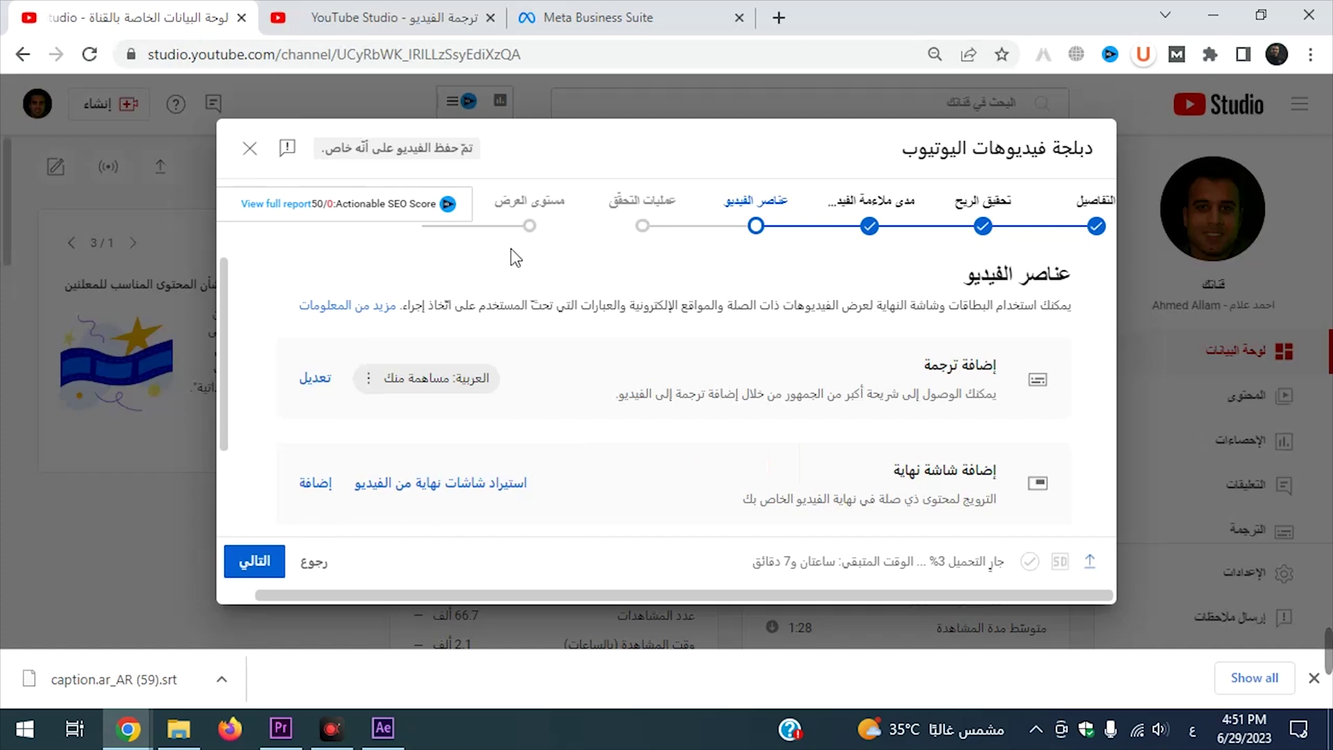
click(541, 223)
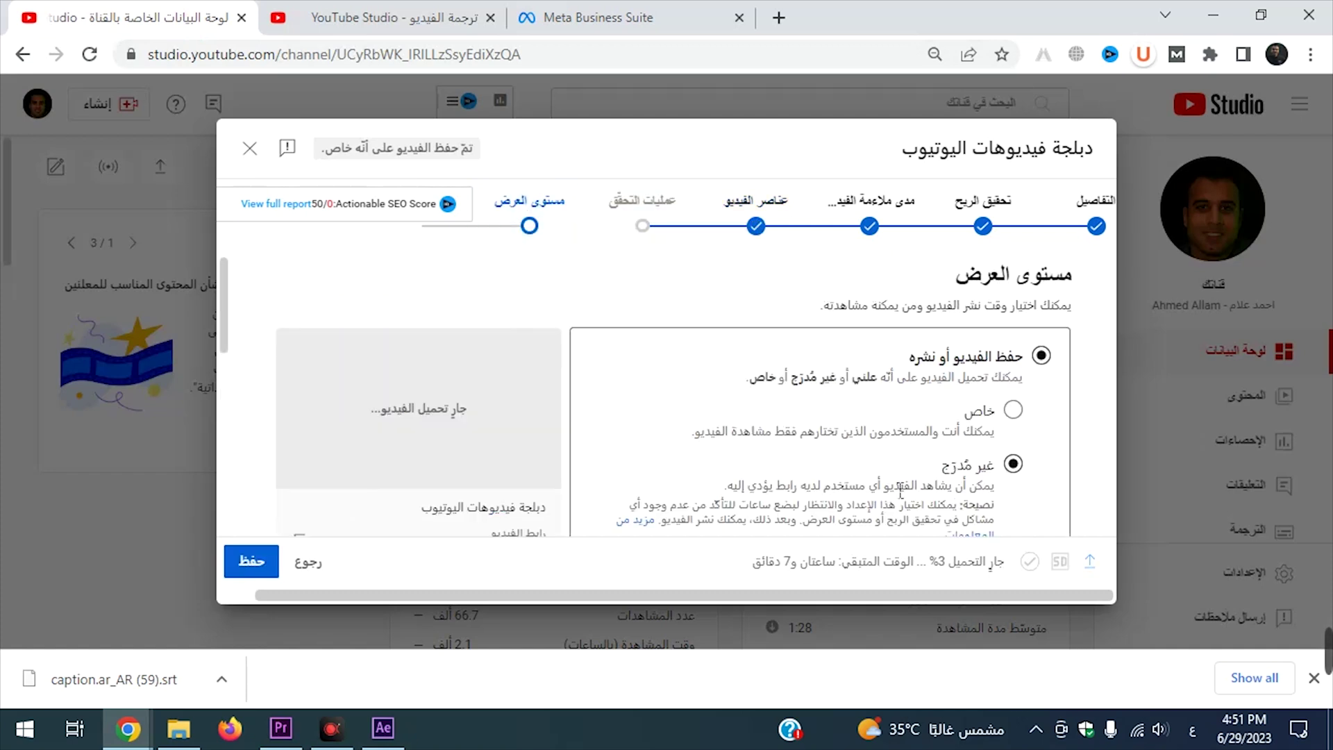
click(254, 572)
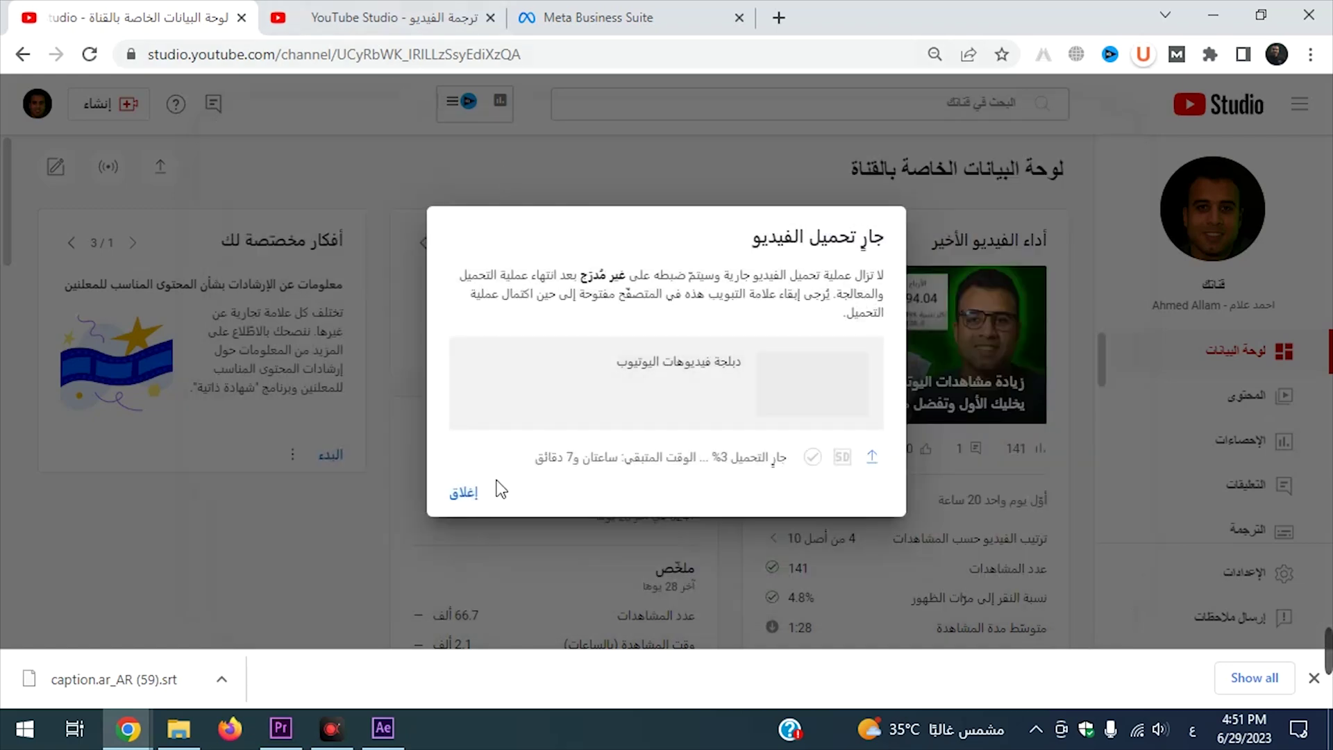
click(464, 492)
Open the uploading dubbing video from the channel content list and go to its subtitles page
click(1177, 394)
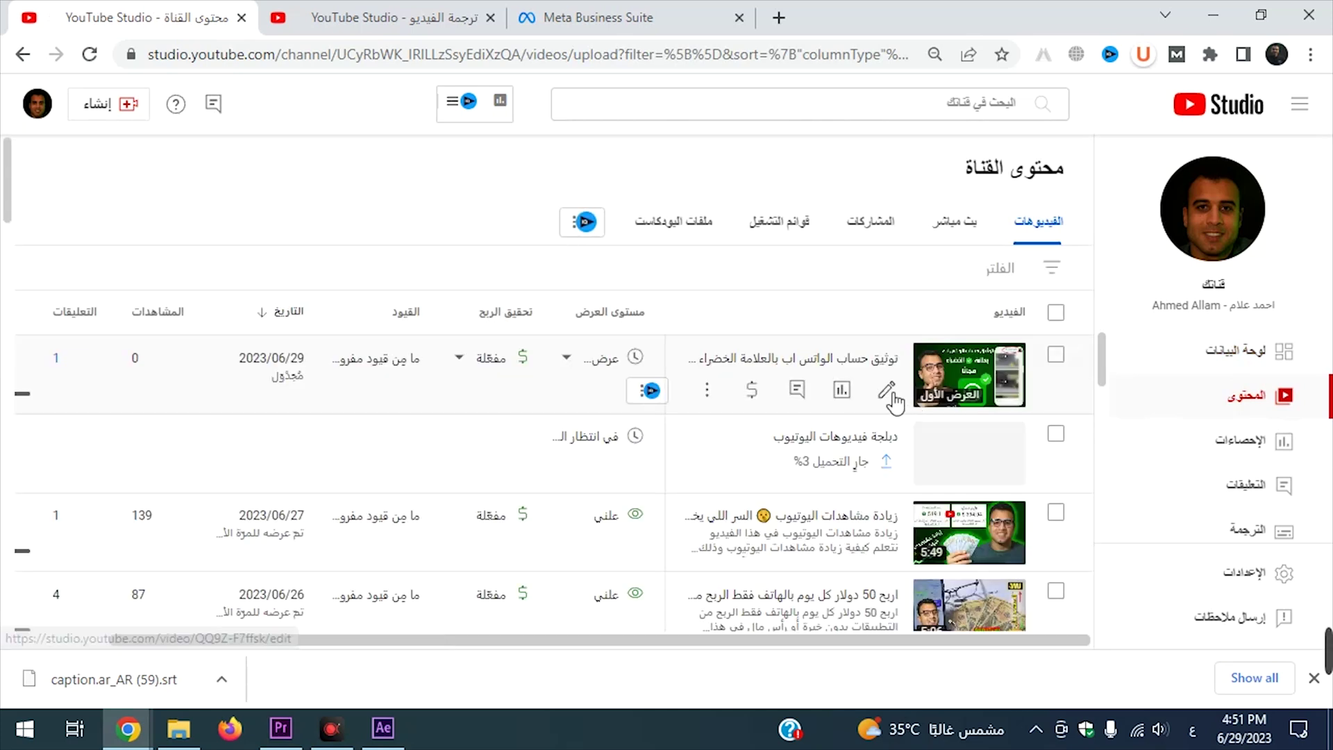
click(881, 469)
click(1062, 243)
drag(1062, 243, 915, 239)
scroll(1190, 430, down, 1)
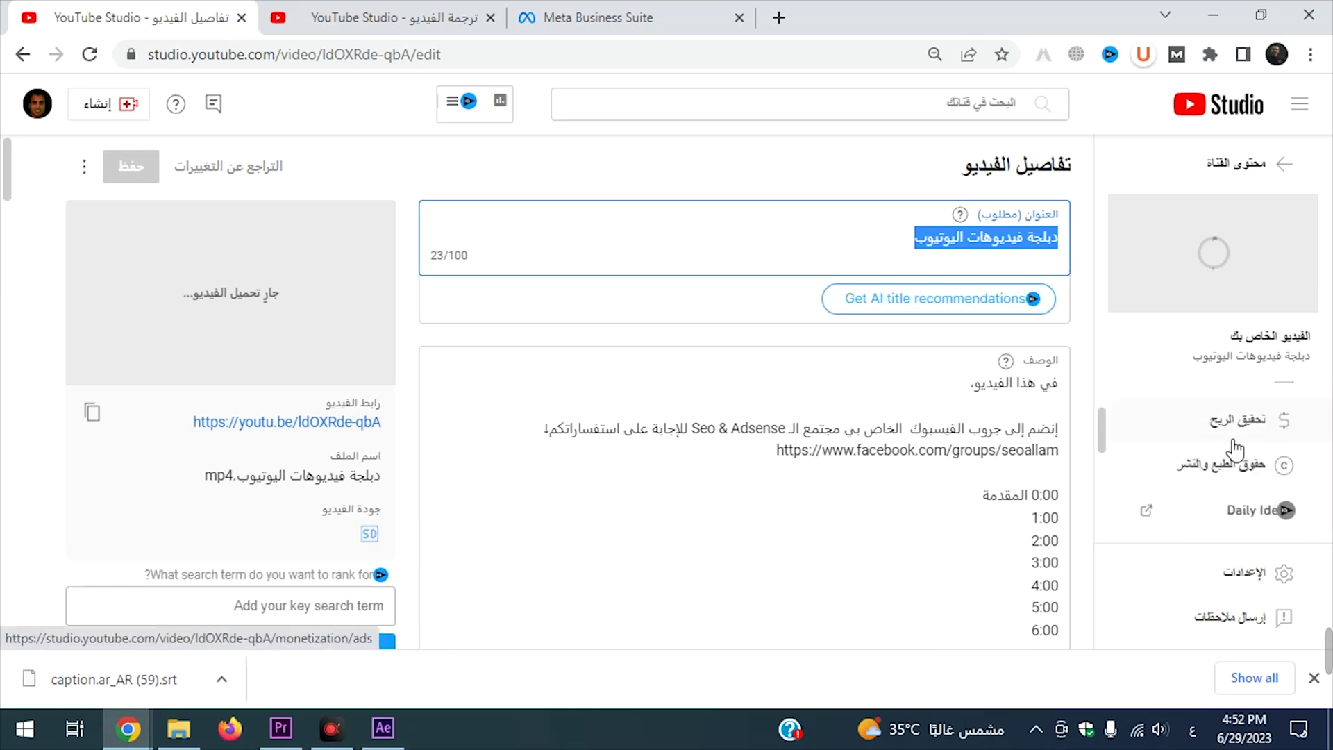
click(1253, 477)
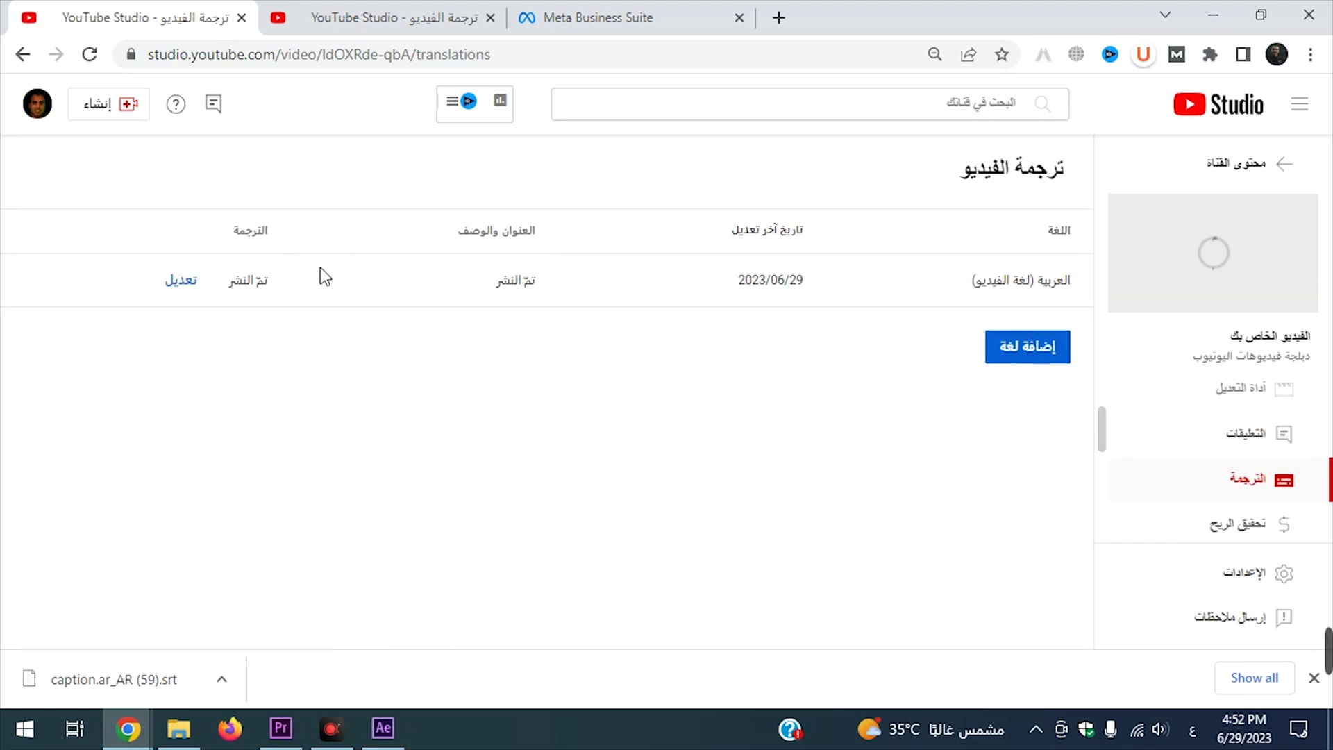
Add English as a translation language for the video, finding it in the language list with the search text "نج"
click(1030, 360)
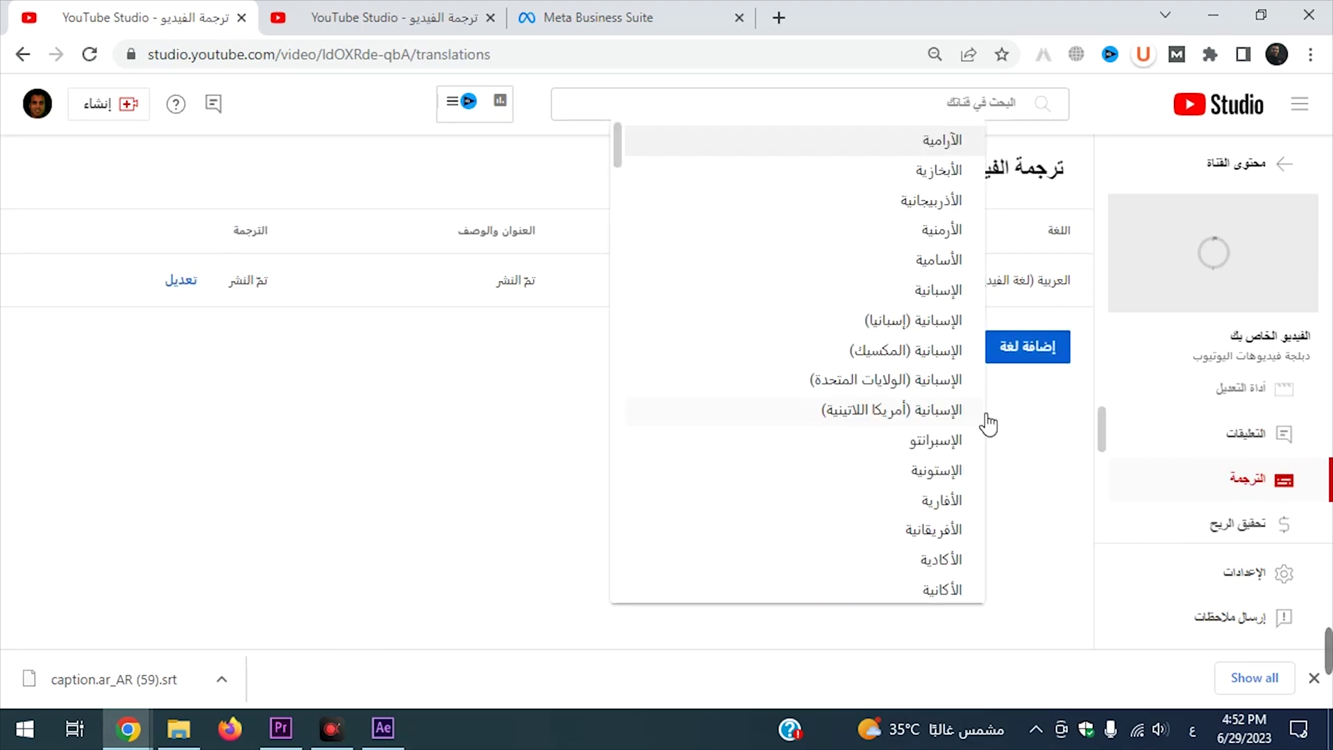
key(ctrl+f)
text(نج)
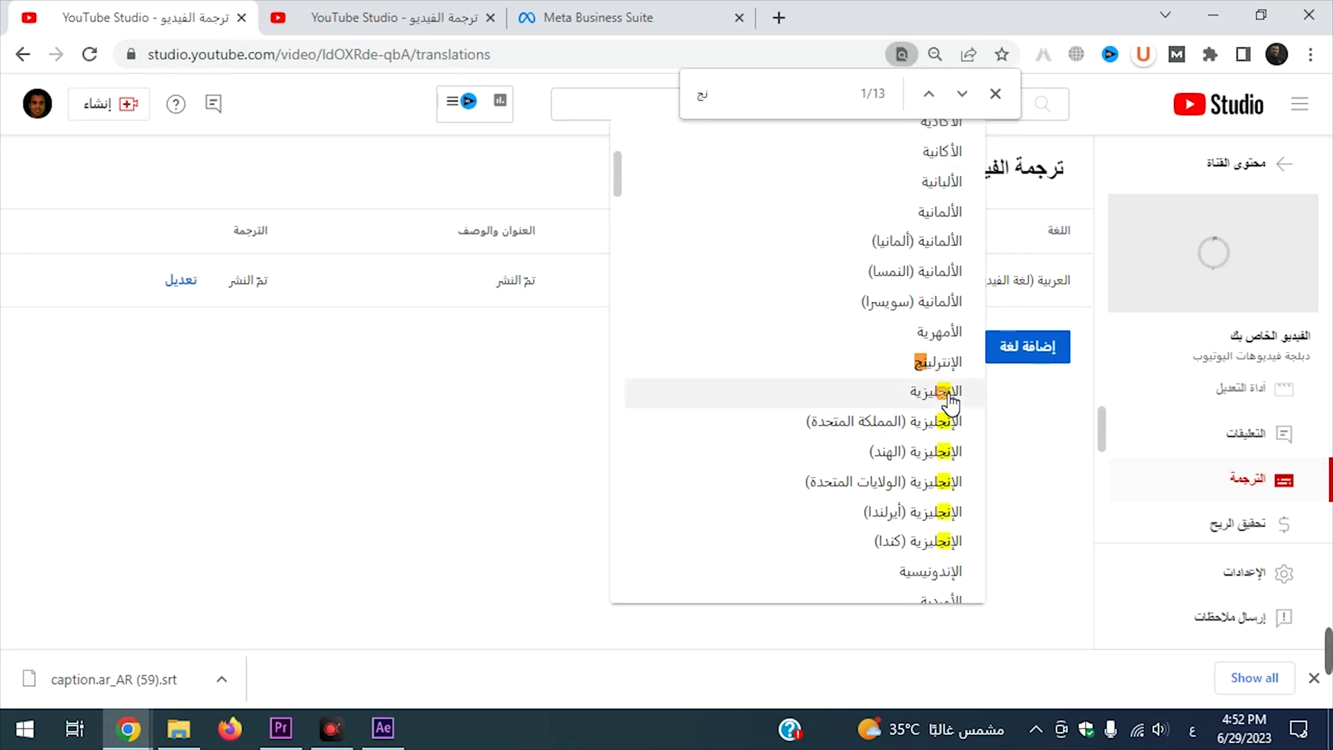
click(944, 395)
drag(1076, 347, 1034, 342)
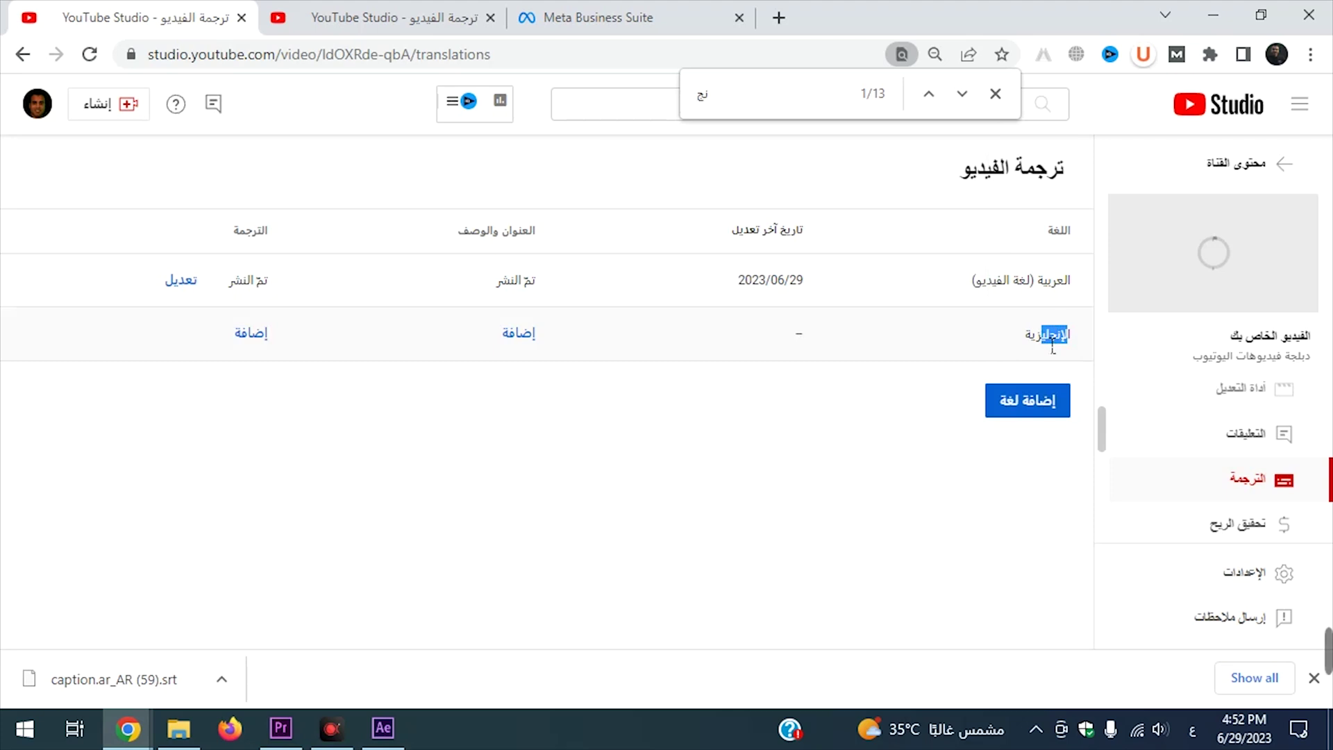
click(887, 356)
Open the English title and description translation, translate the Arabic title to English in Google Translate, and copy the result
click(525, 333)
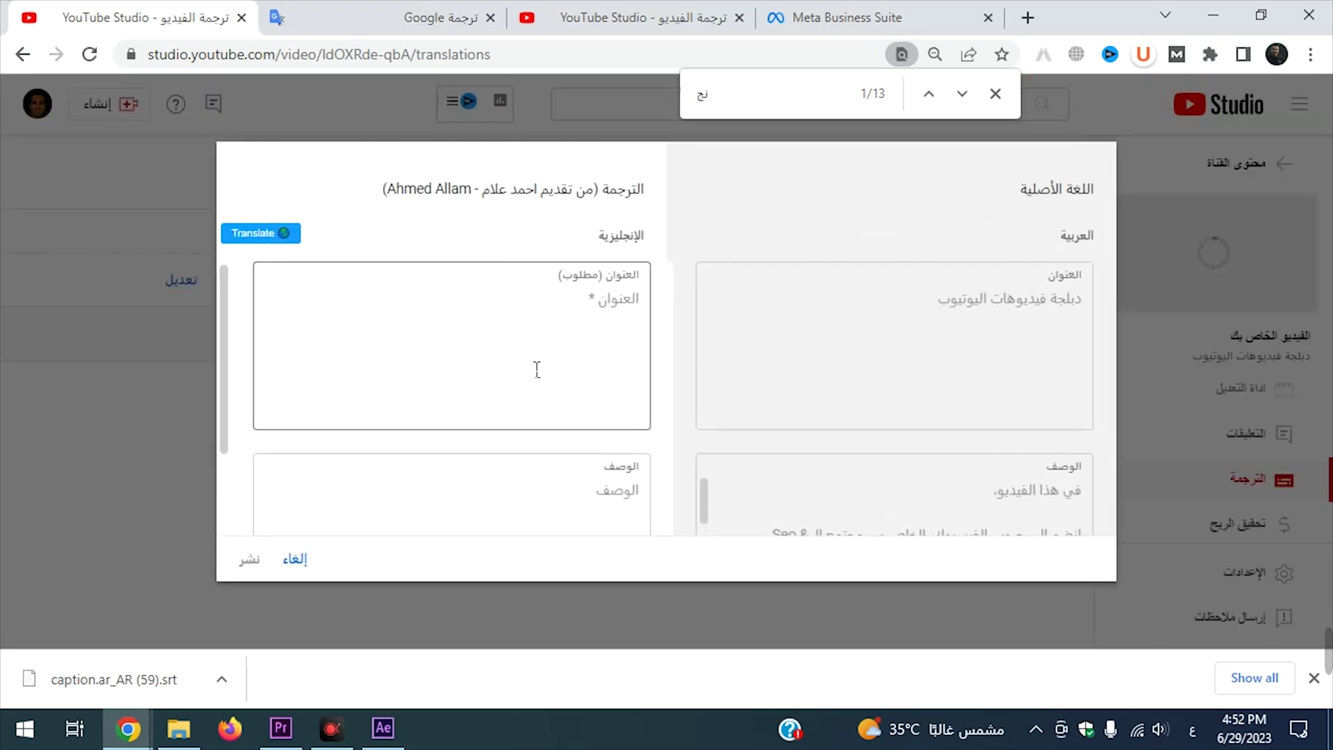
triple_click(986, 303)
right_click(986, 303)
click(1013, 325)
click(320, 14)
right_click(973, 331)
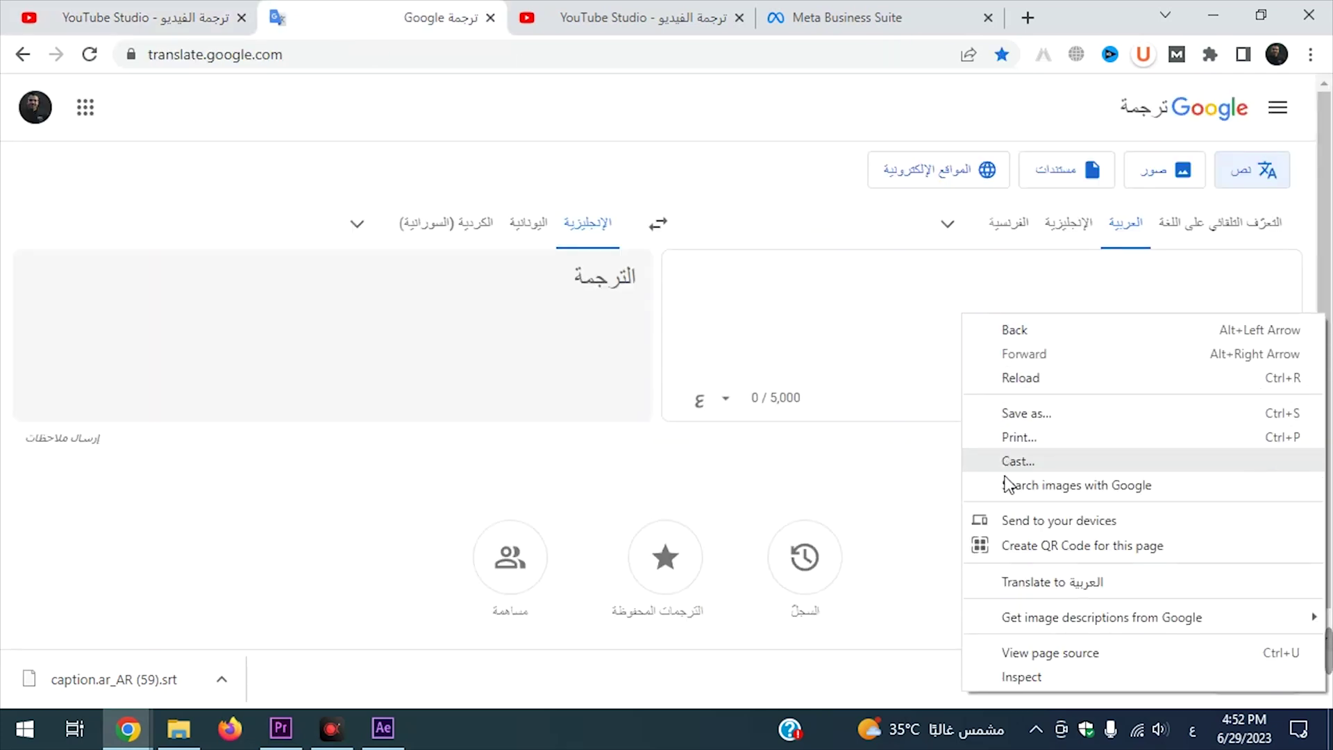
click(967, 273)
right_click(962, 269)
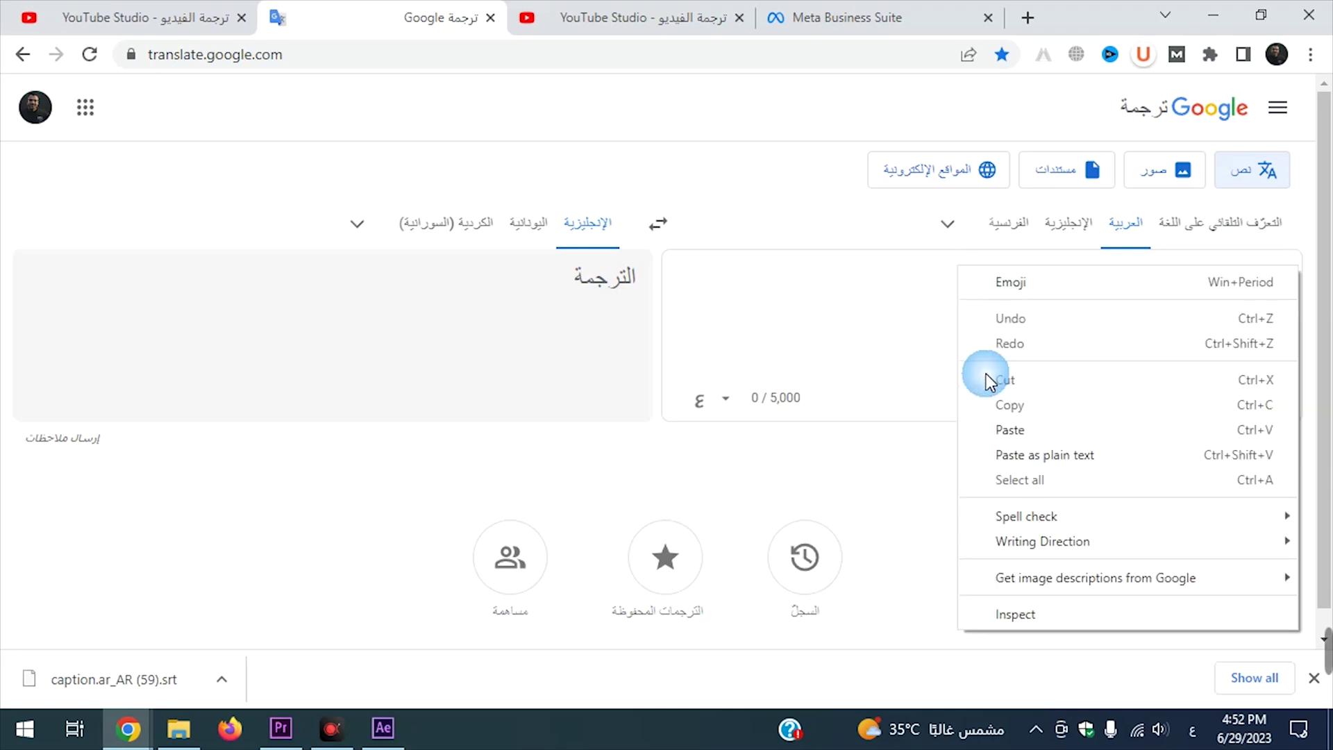
click(1039, 430)
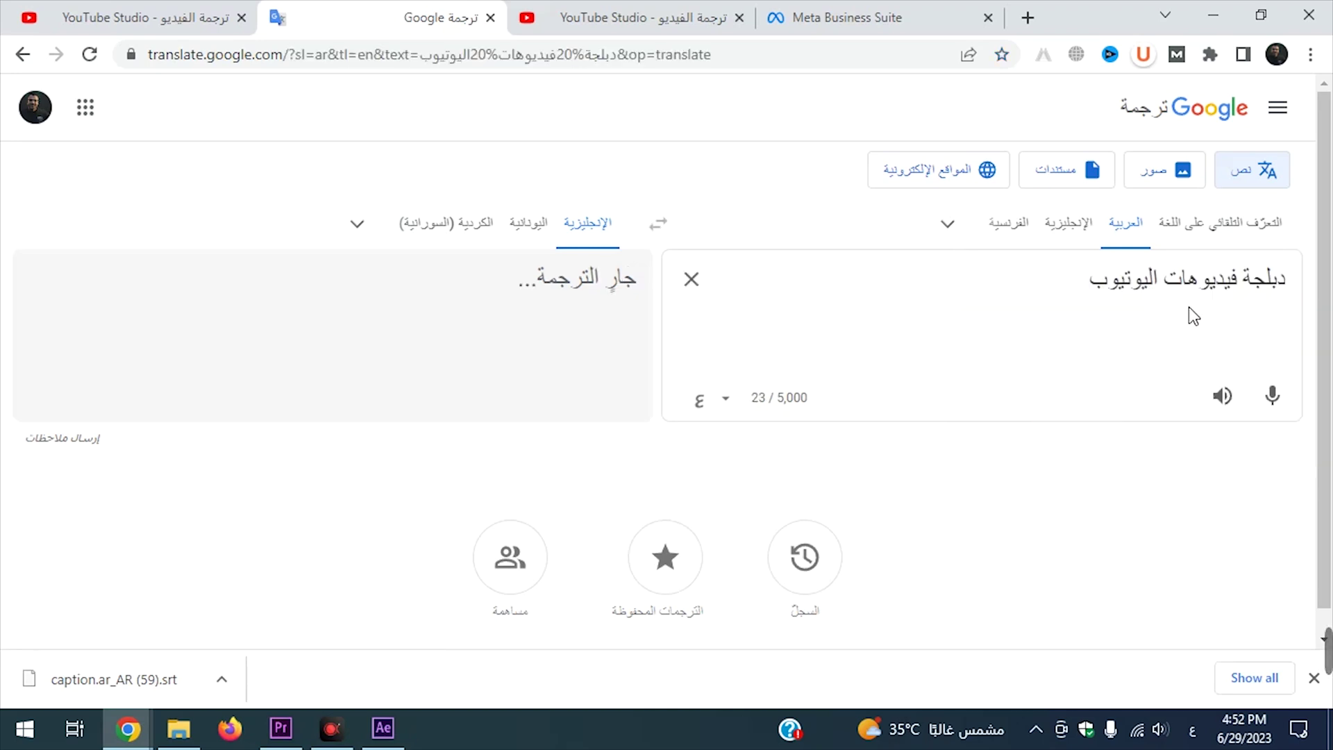
drag(1089, 279, 1241, 278)
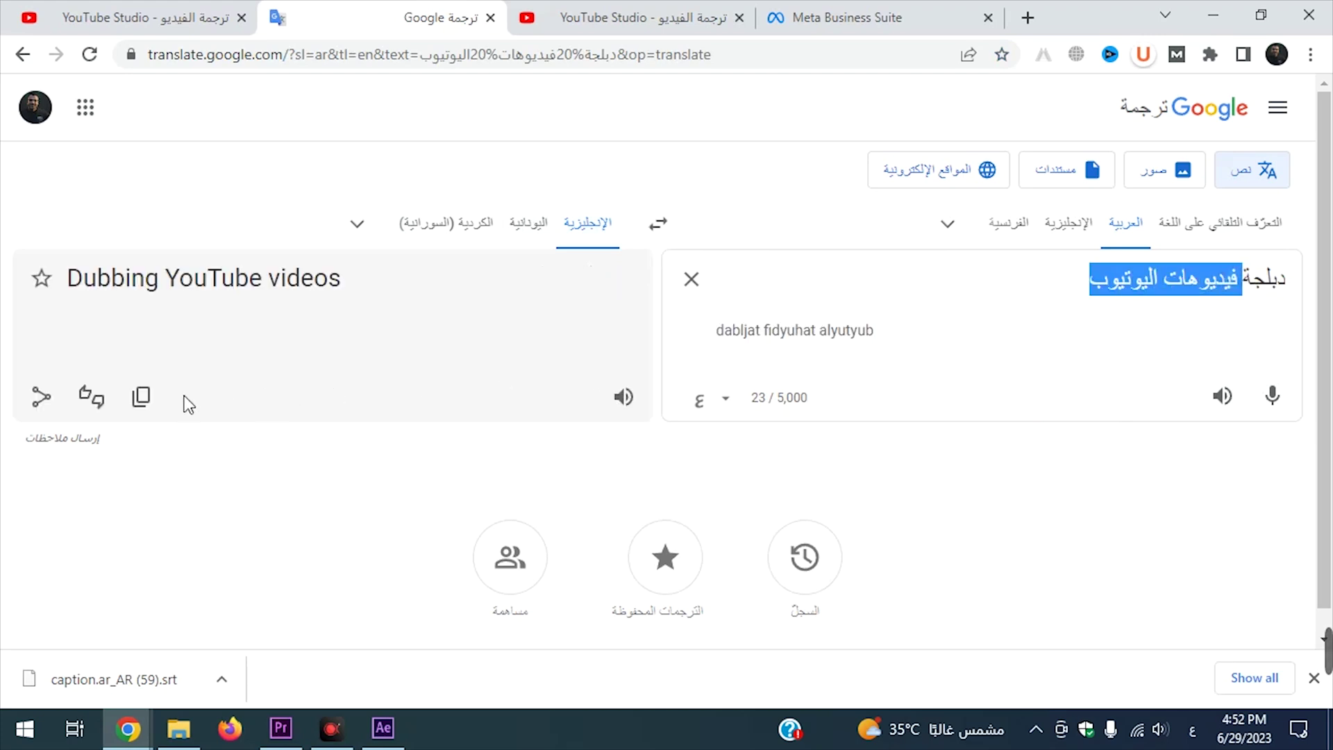
click(141, 396)
Paste "Dubbing YouTube videos" as the English title, look at the description fields, and discard the title and description translation
click(147, 24)
click(574, 342)
right_click(566, 343)
click(614, 509)
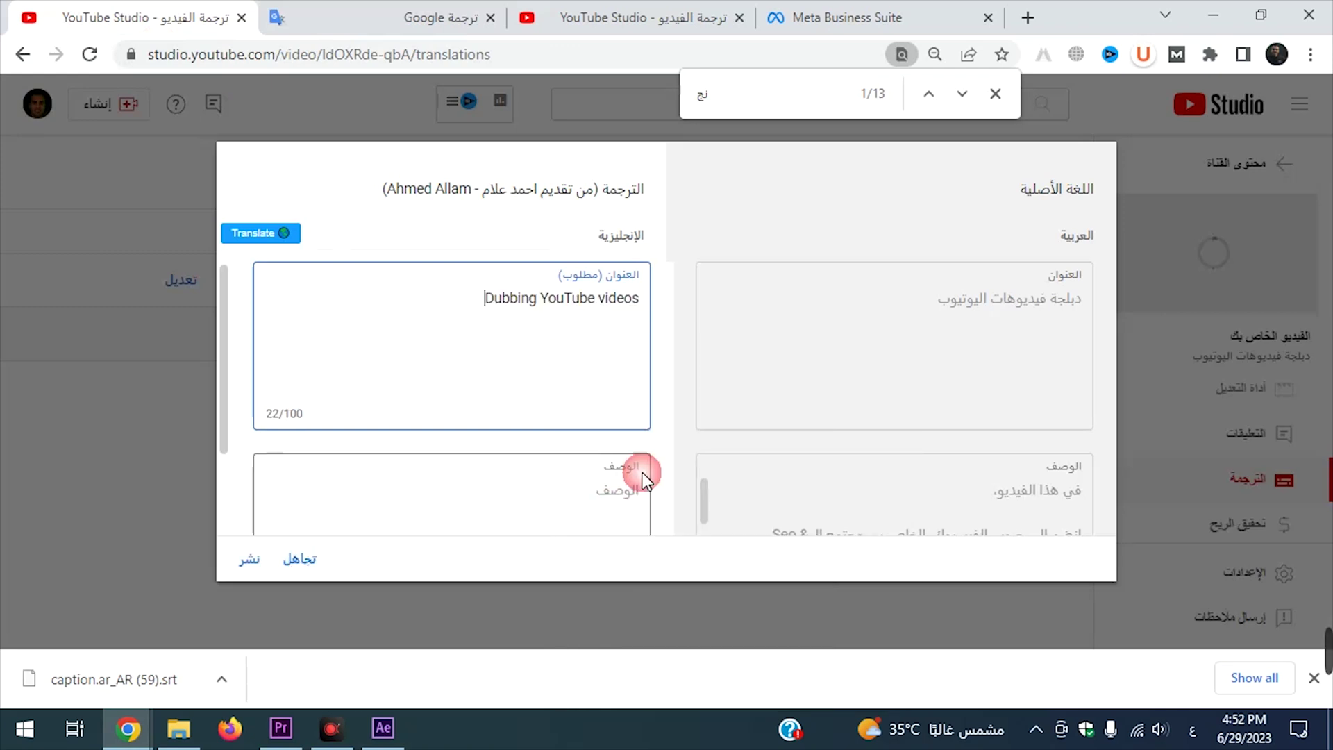
scroll(974, 401, down, 2)
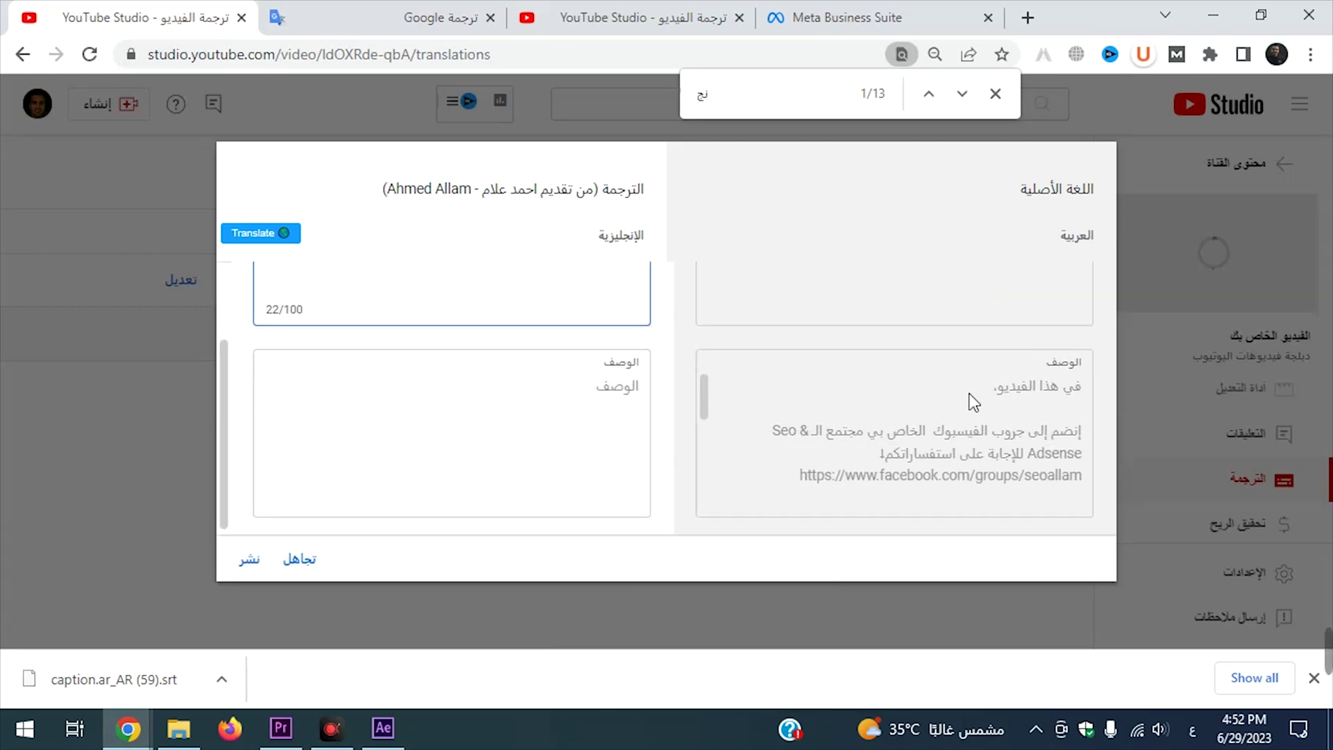
click(305, 560)
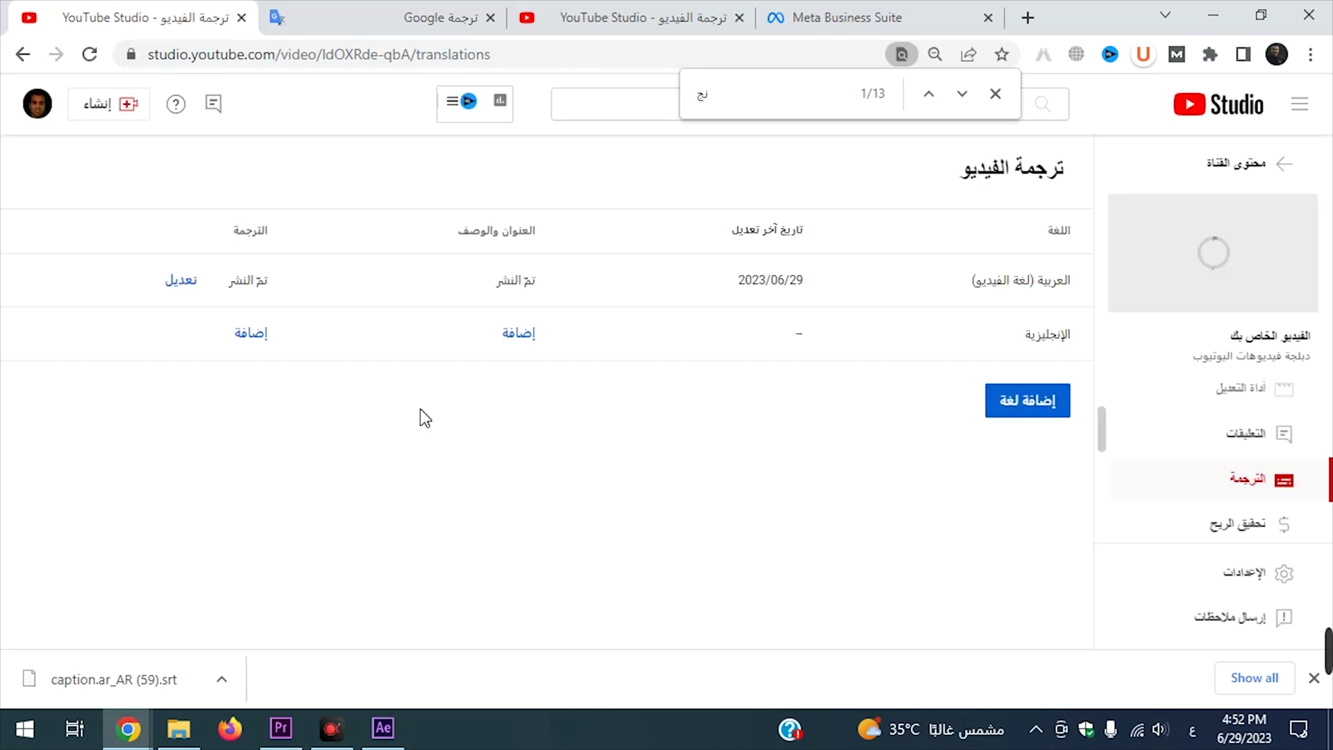
Add English subtitles by automatic translation of the Arabic captions, check the translated lines, and publish them
click(262, 334)
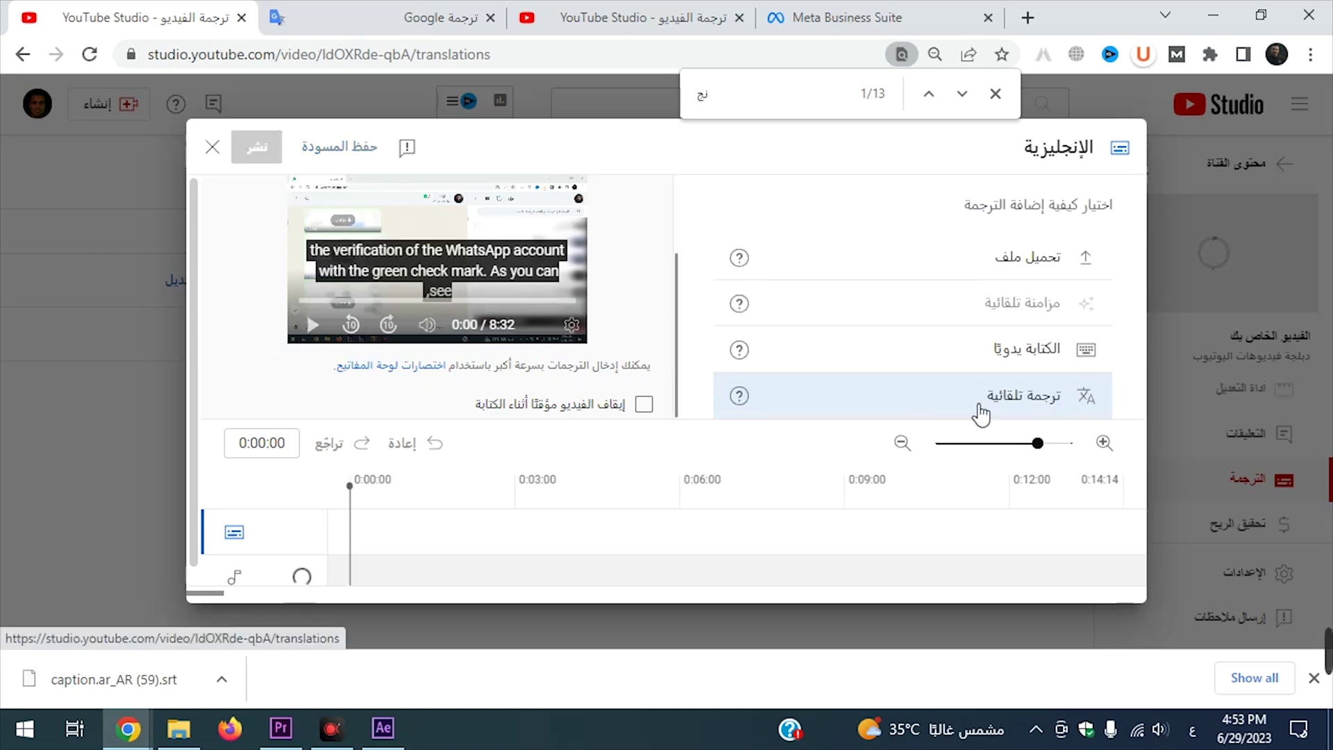
click(1031, 400)
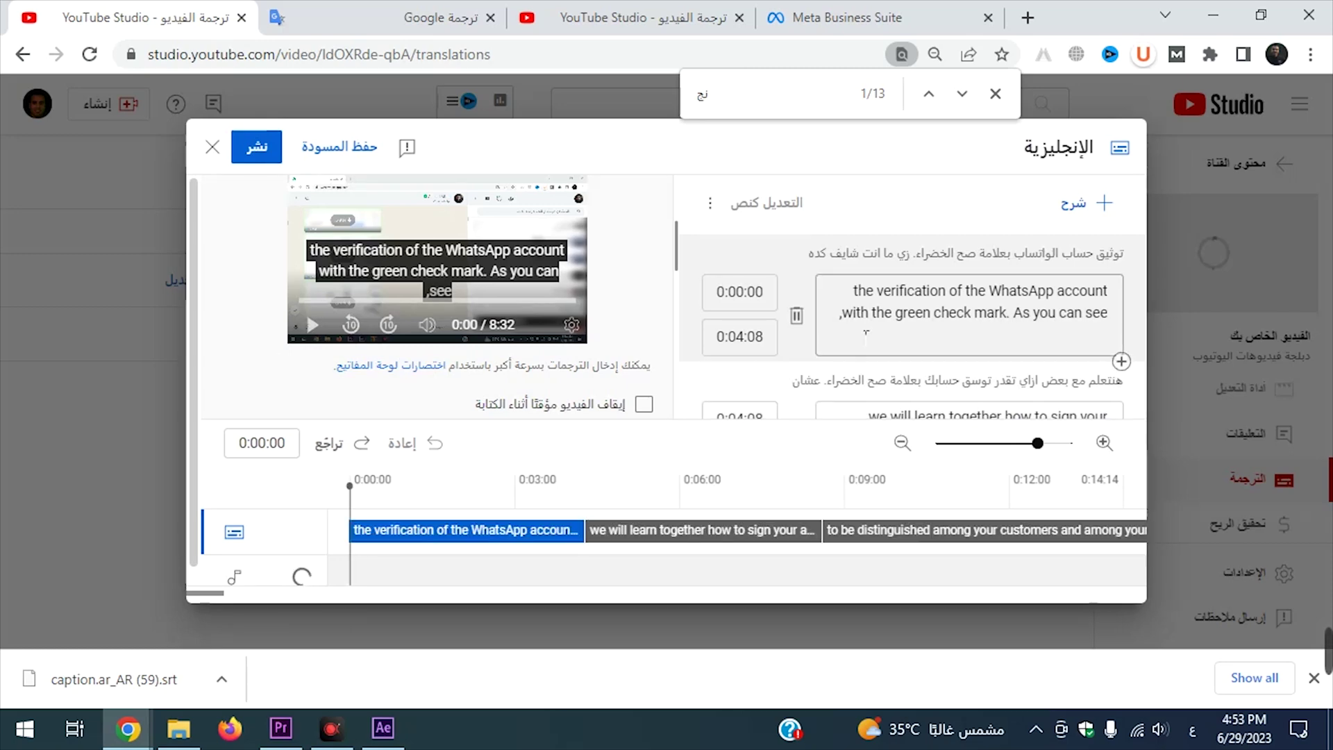
scroll(887, 321, down, 1)
scroll(888, 320, down, 15)
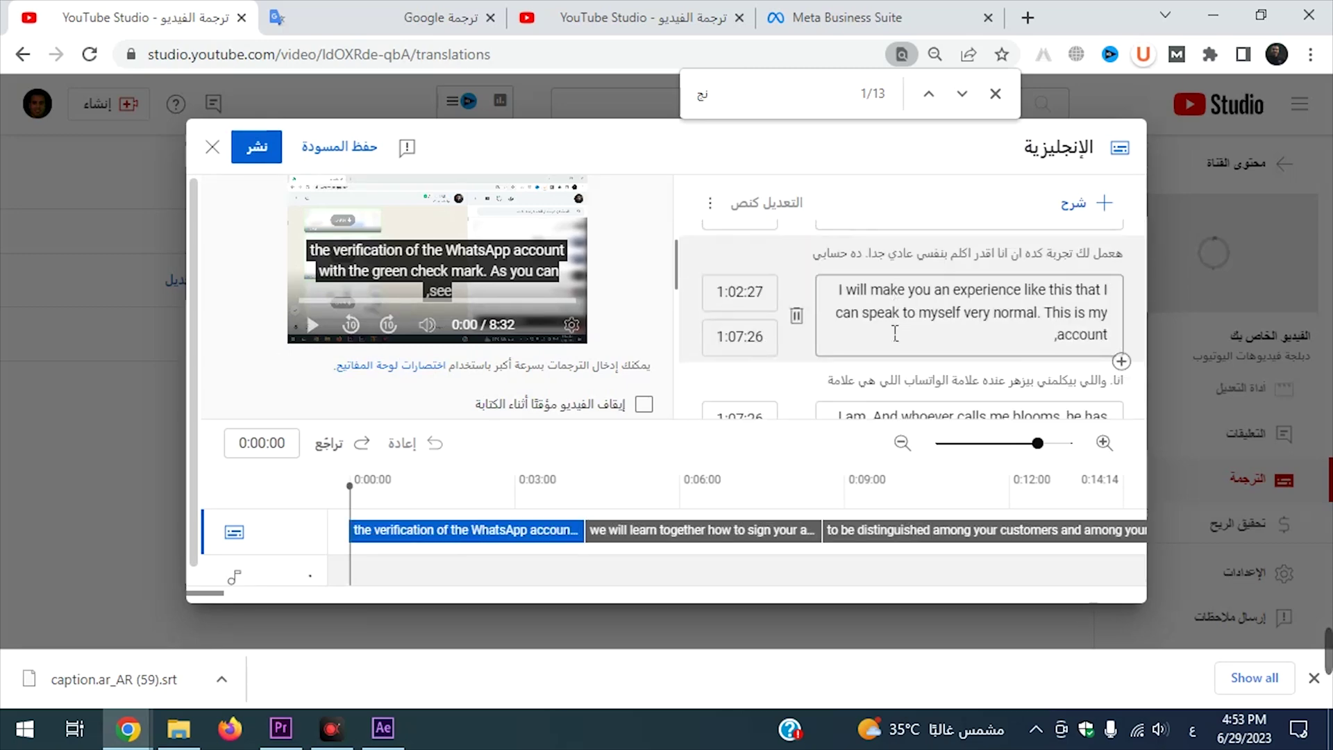
scroll(887, 330, down, 4)
drag(1086, 261, 789, 258)
drag(990, 347, 1081, 288)
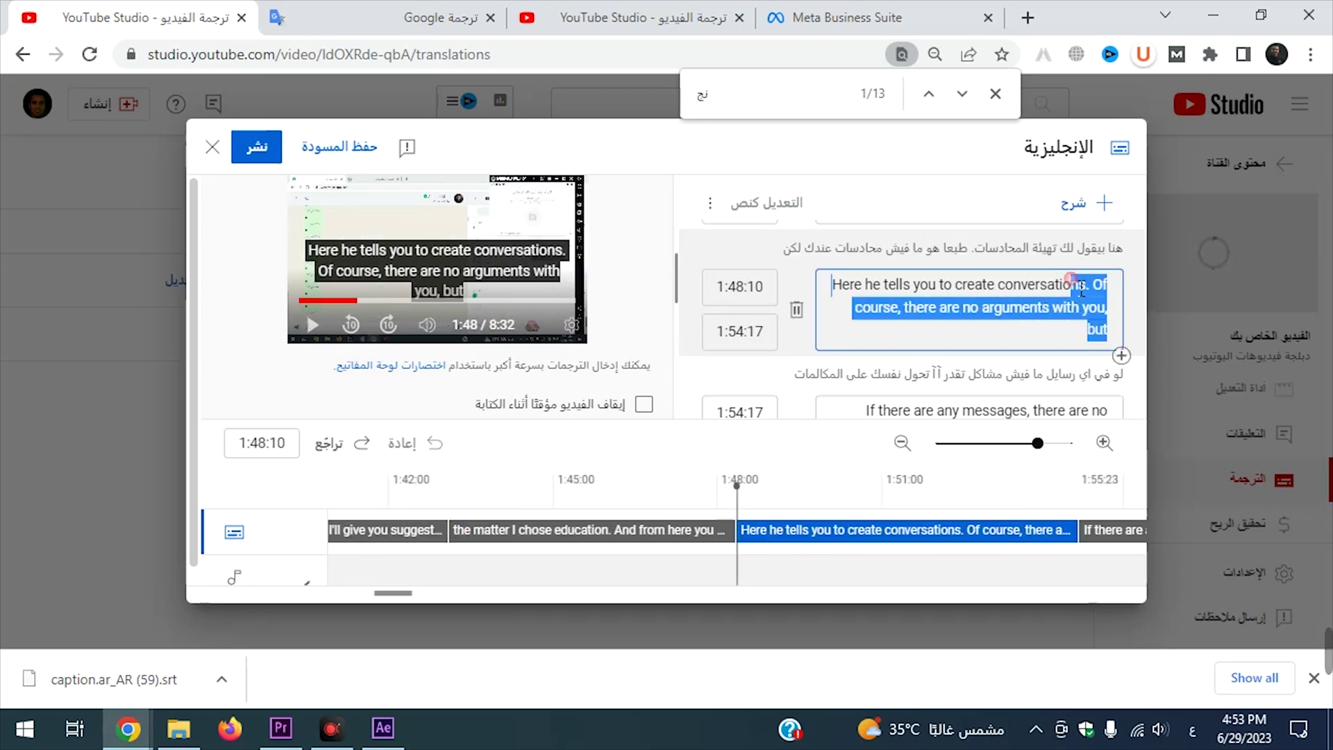
click(271, 150)
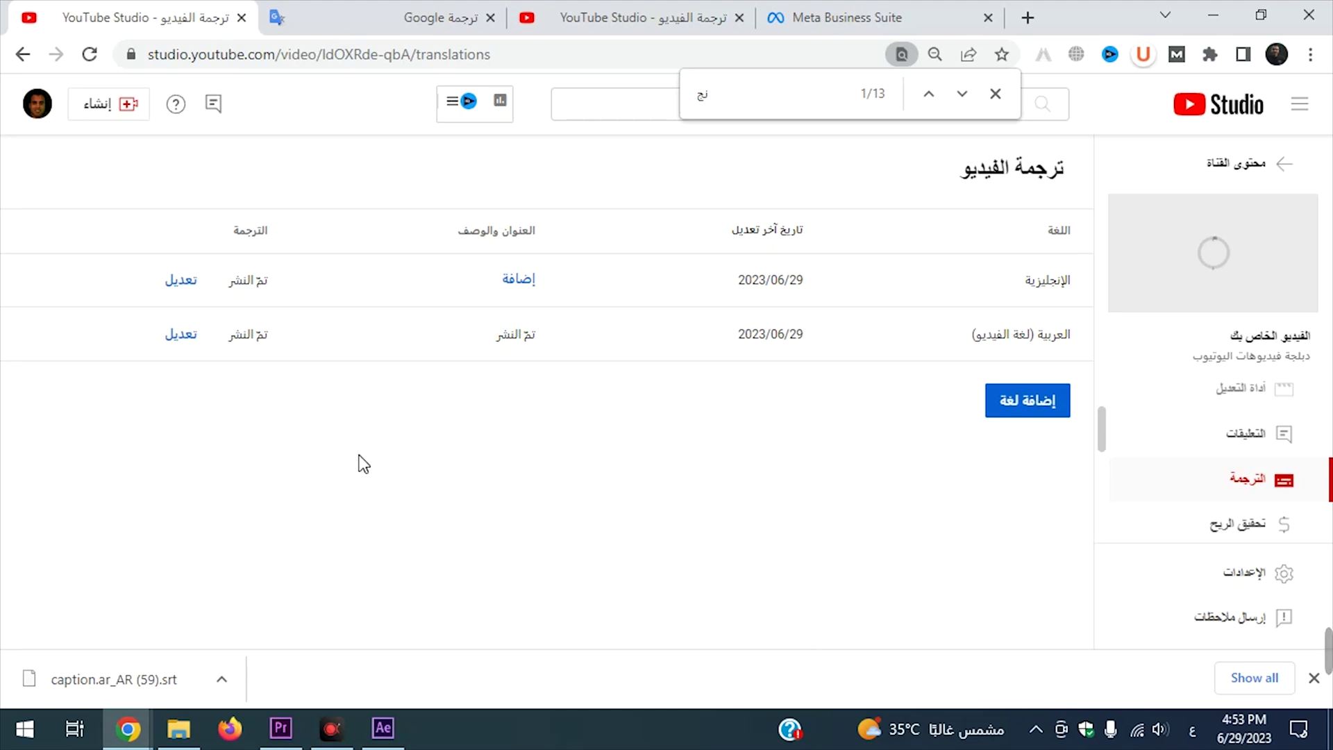
click(1041, 408)
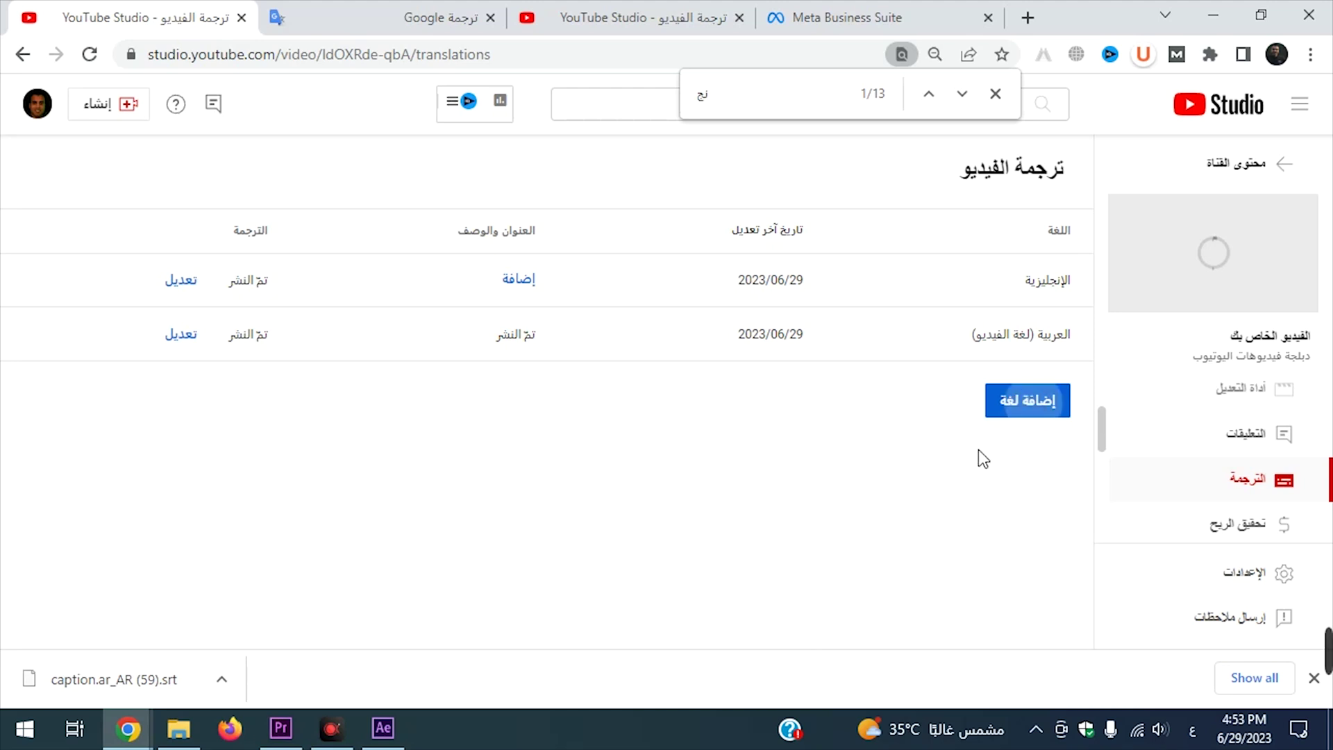
click(570, 491)
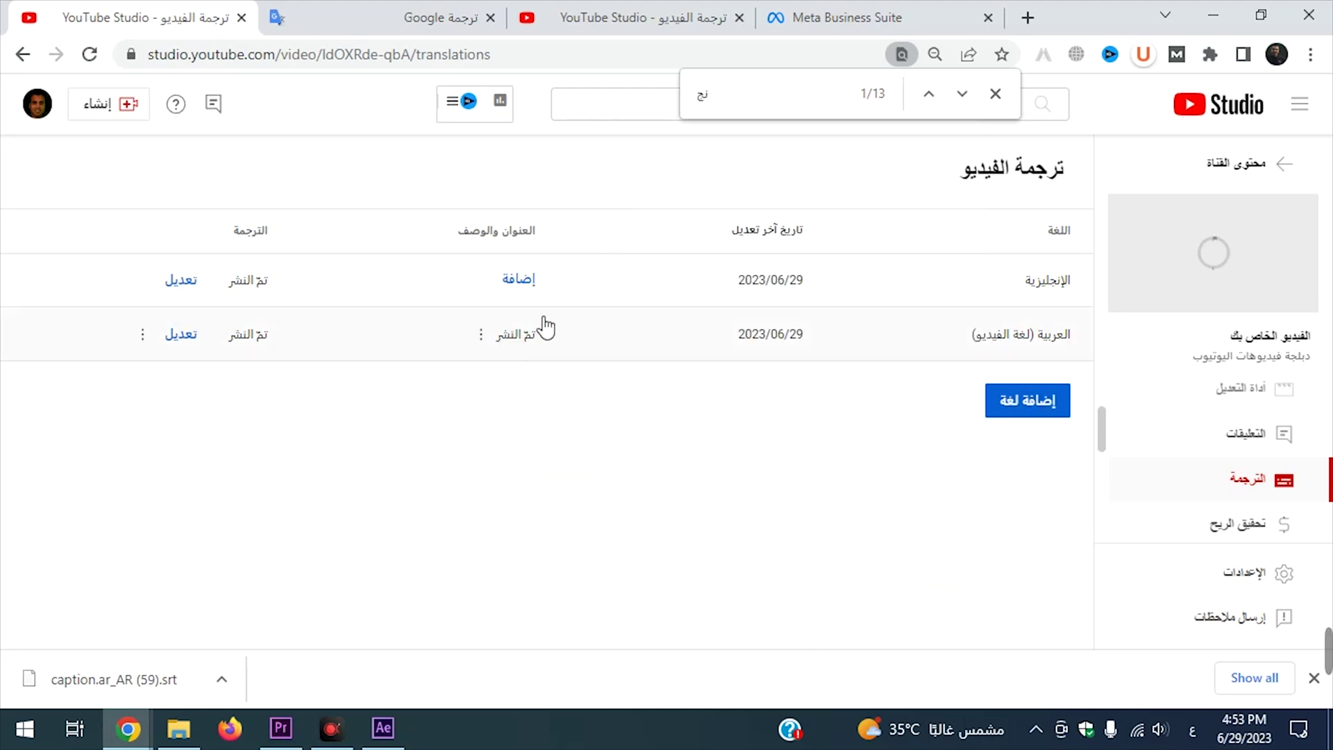
Copy the translated title from Google Translate, enter "Dubbing YouTube videos" as the video's English title, and publish it
click(528, 285)
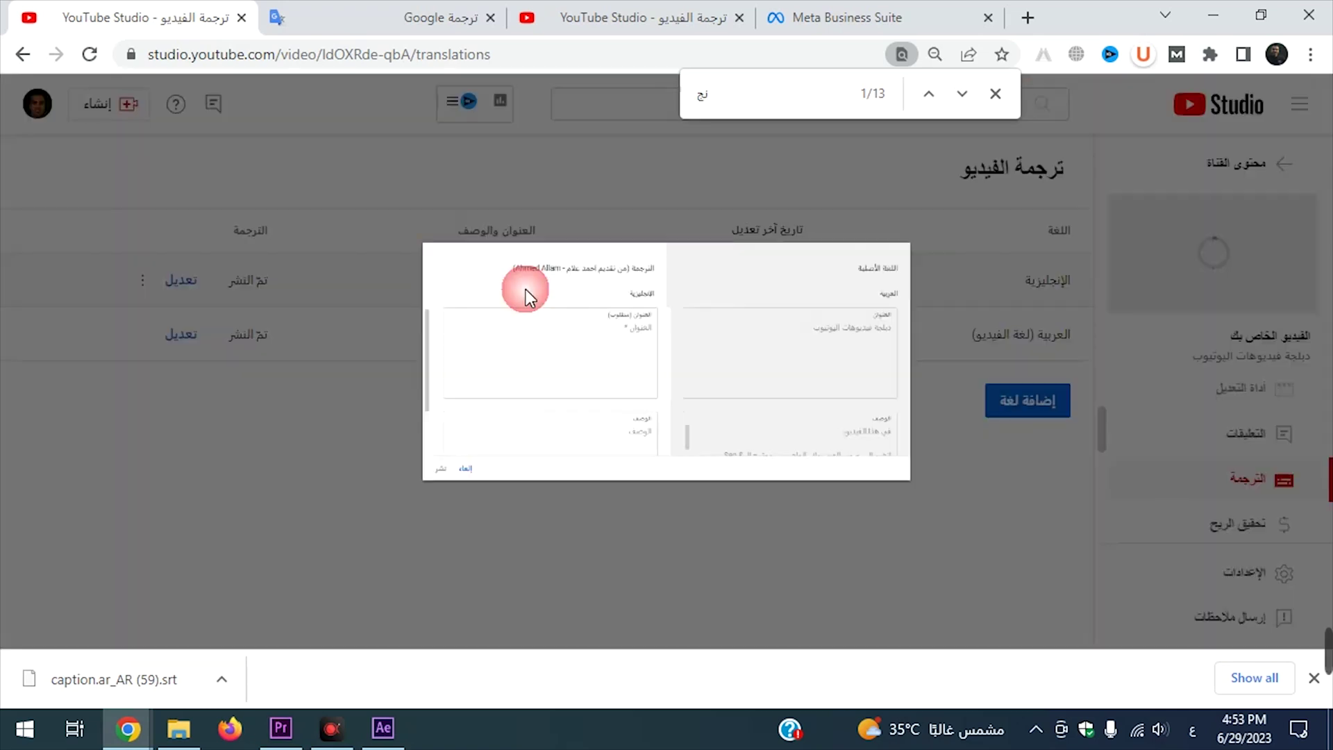
click(378, 24)
click(140, 393)
click(173, 51)
click(174, 17)
click(411, 232)
click(443, 347)
key(ctrl+v)
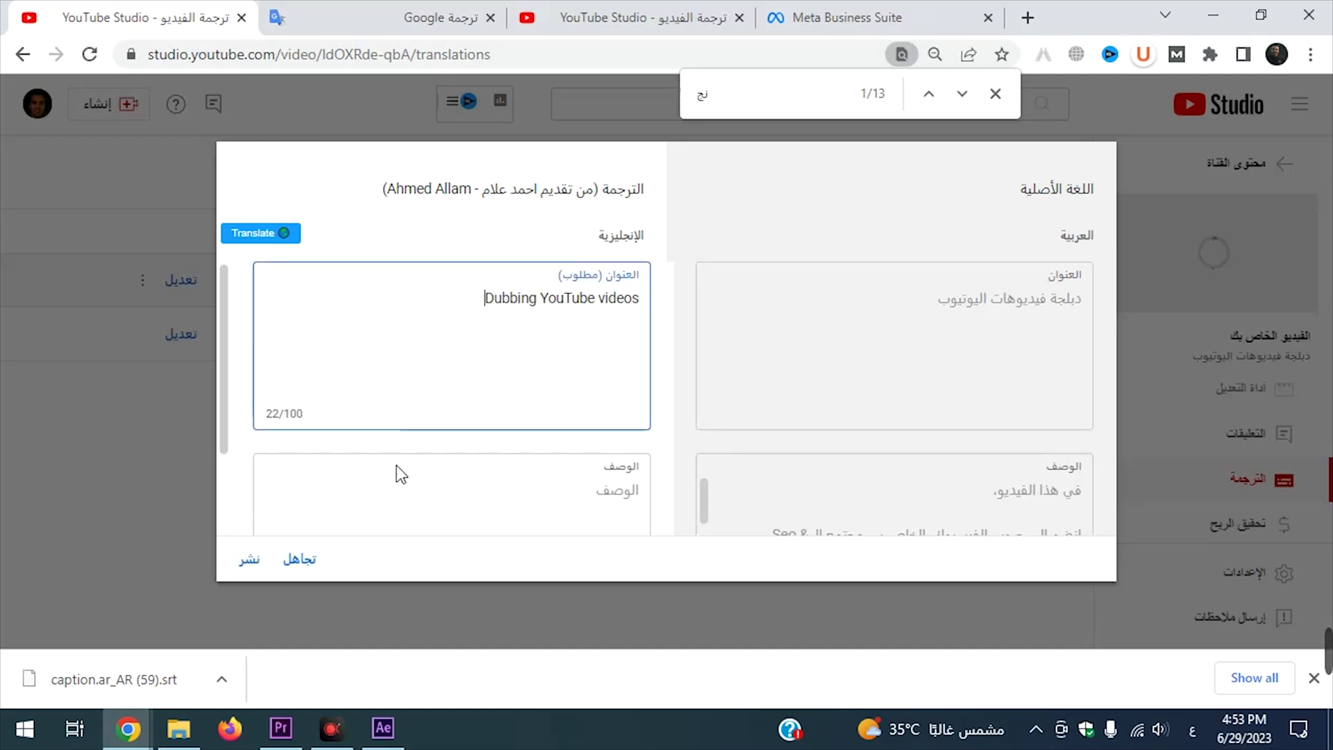
click(251, 560)
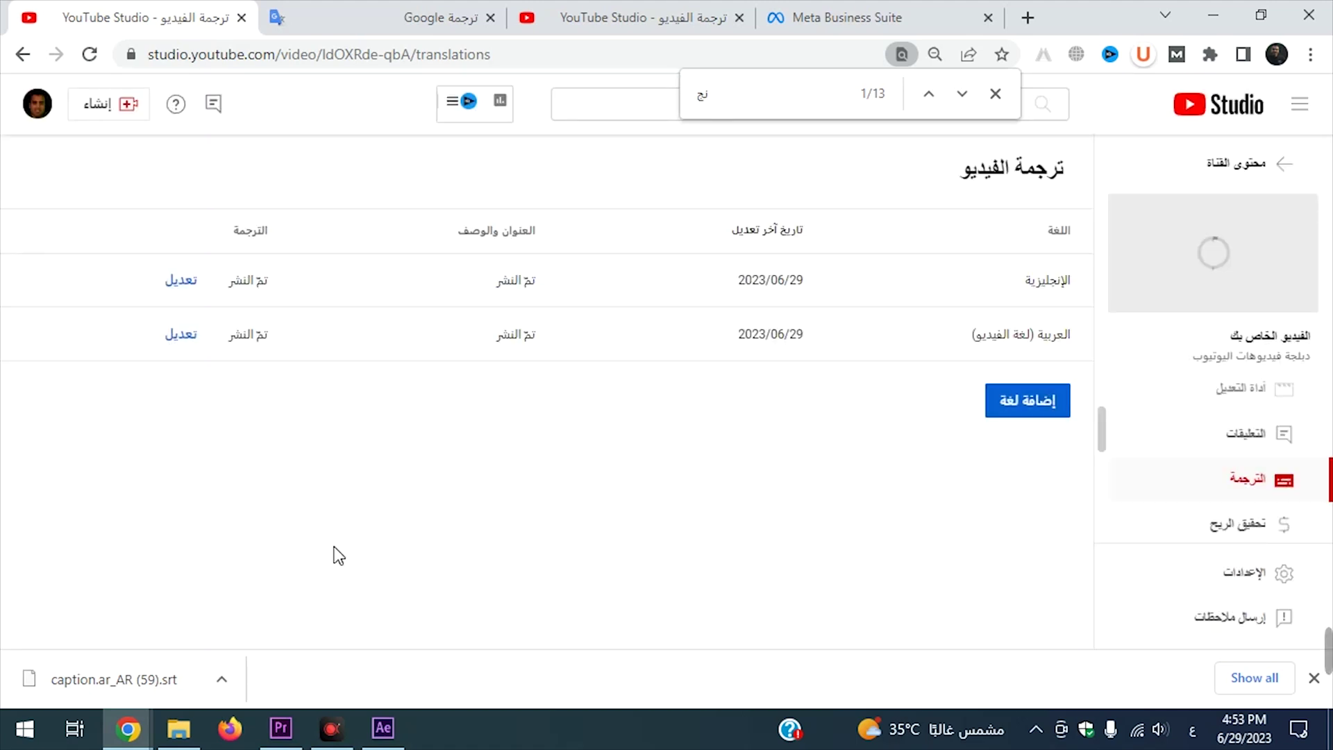
Reopen the published English title and description translation, check the title text, and cancel the editing
click(494, 281)
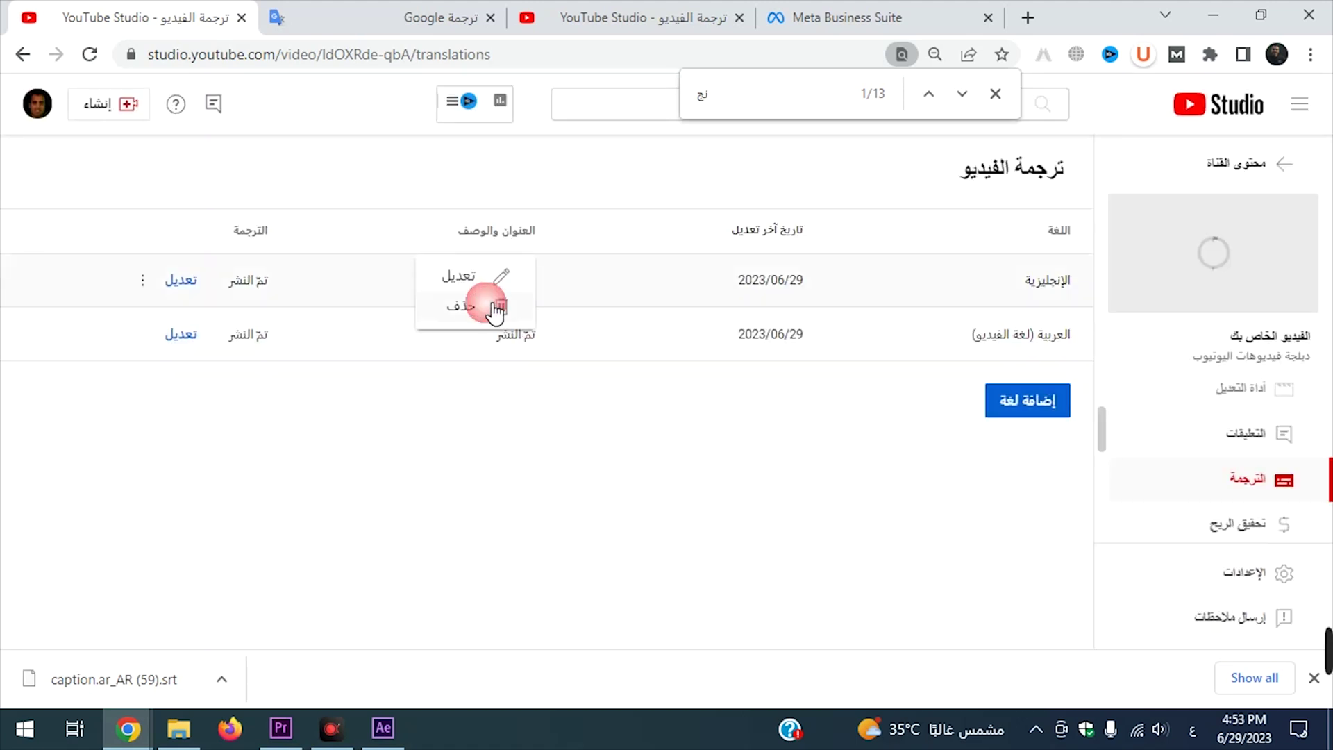
click(498, 290)
drag(486, 298, 615, 319)
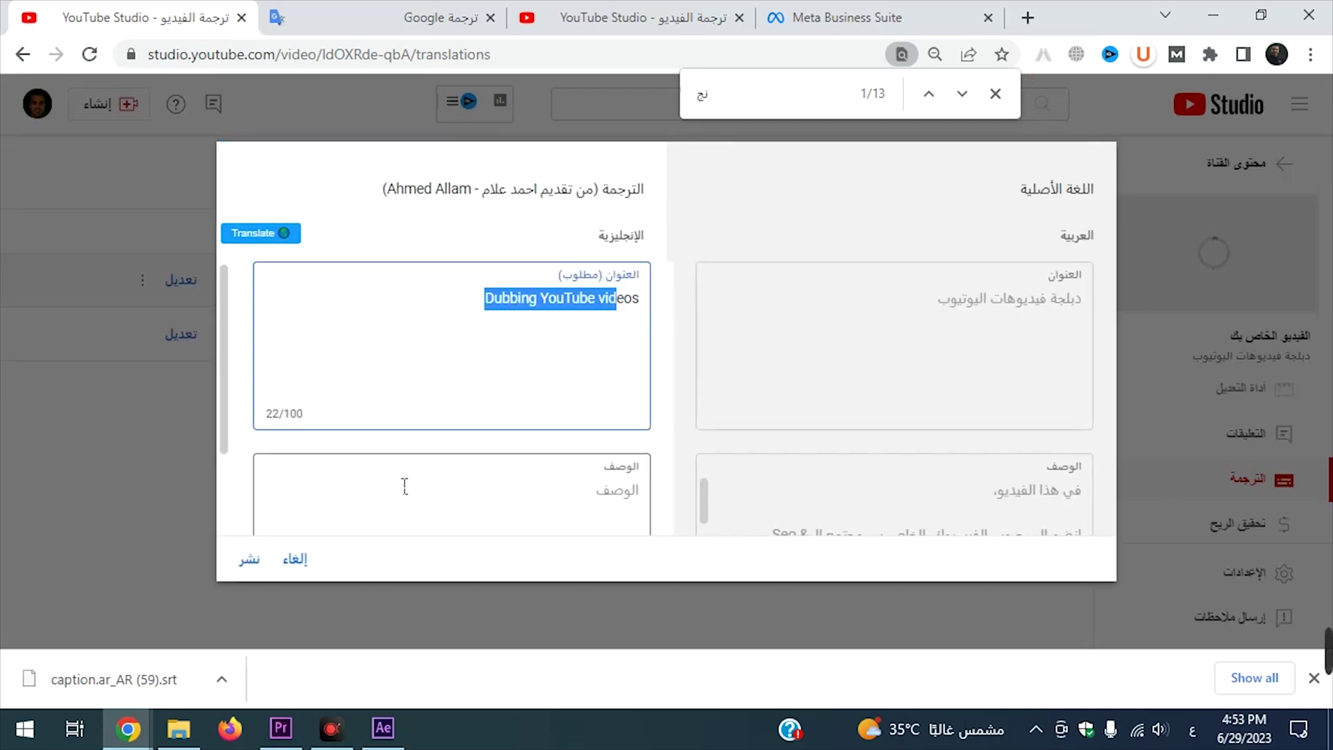
click(300, 559)
Browse the full list of languages available for further translations of the video without adding one
click(1014, 409)
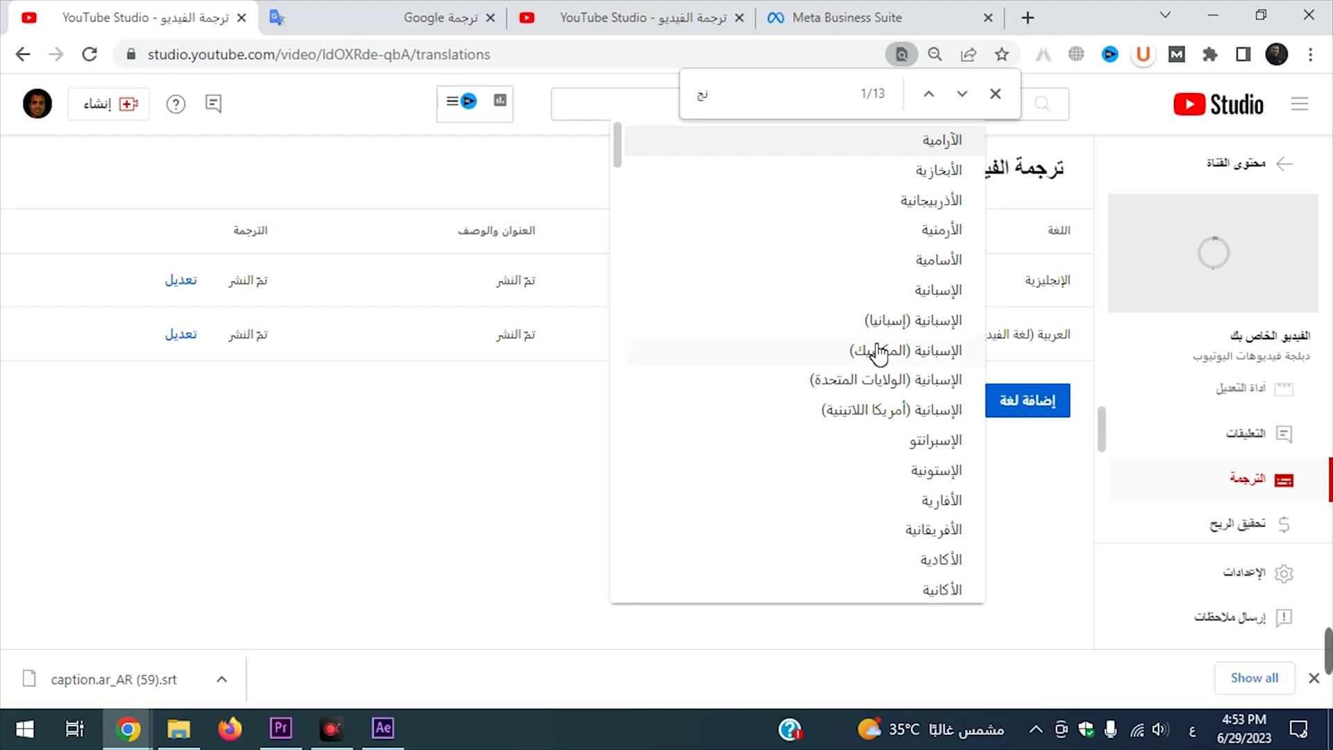
scroll(902, 291, down, 15)
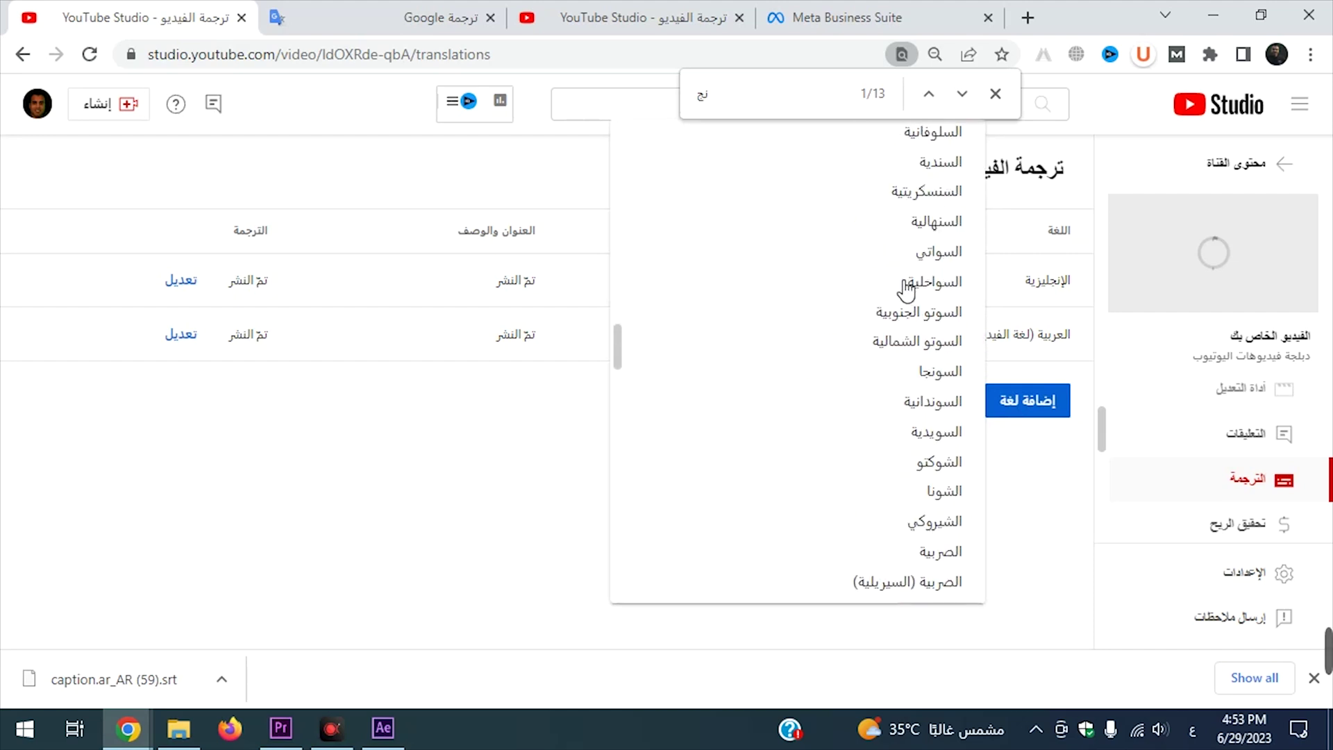
scroll(906, 290, down, 12)
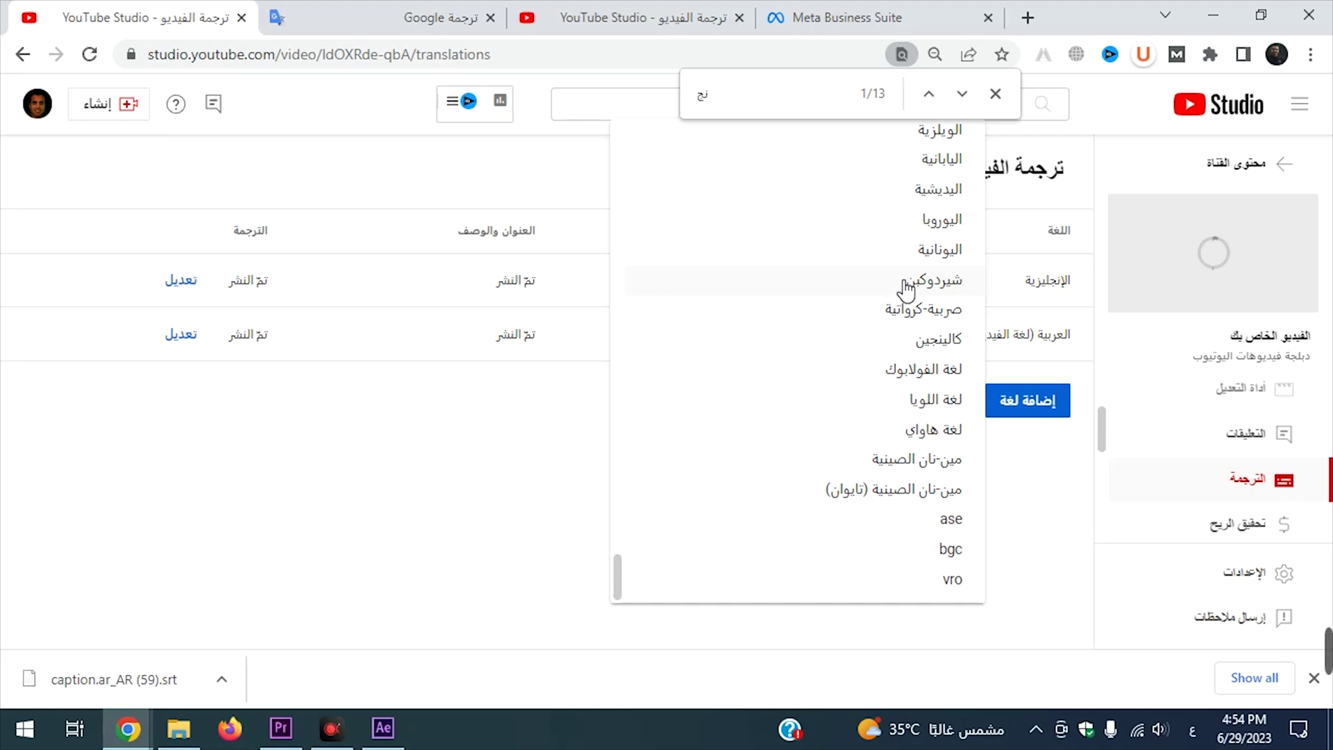
scroll(916, 313, up, 15)
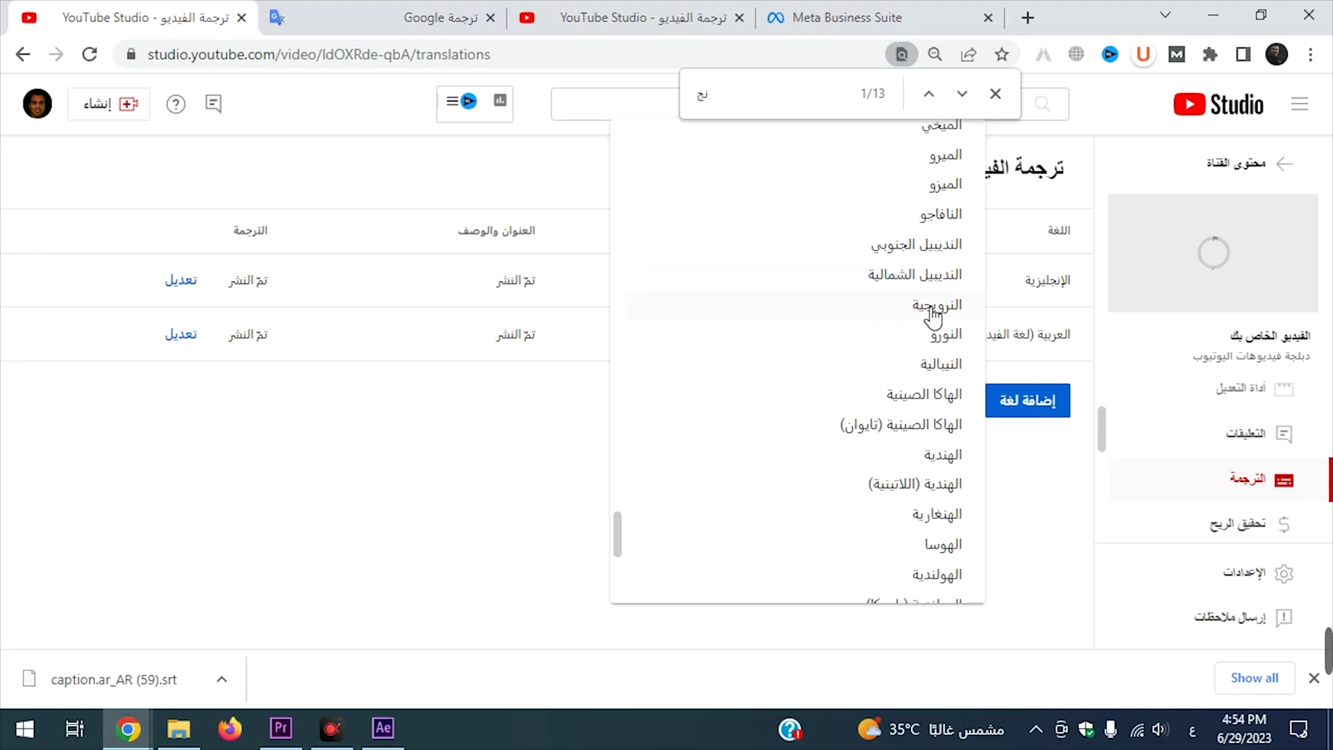
scroll(934, 430, up, 15)
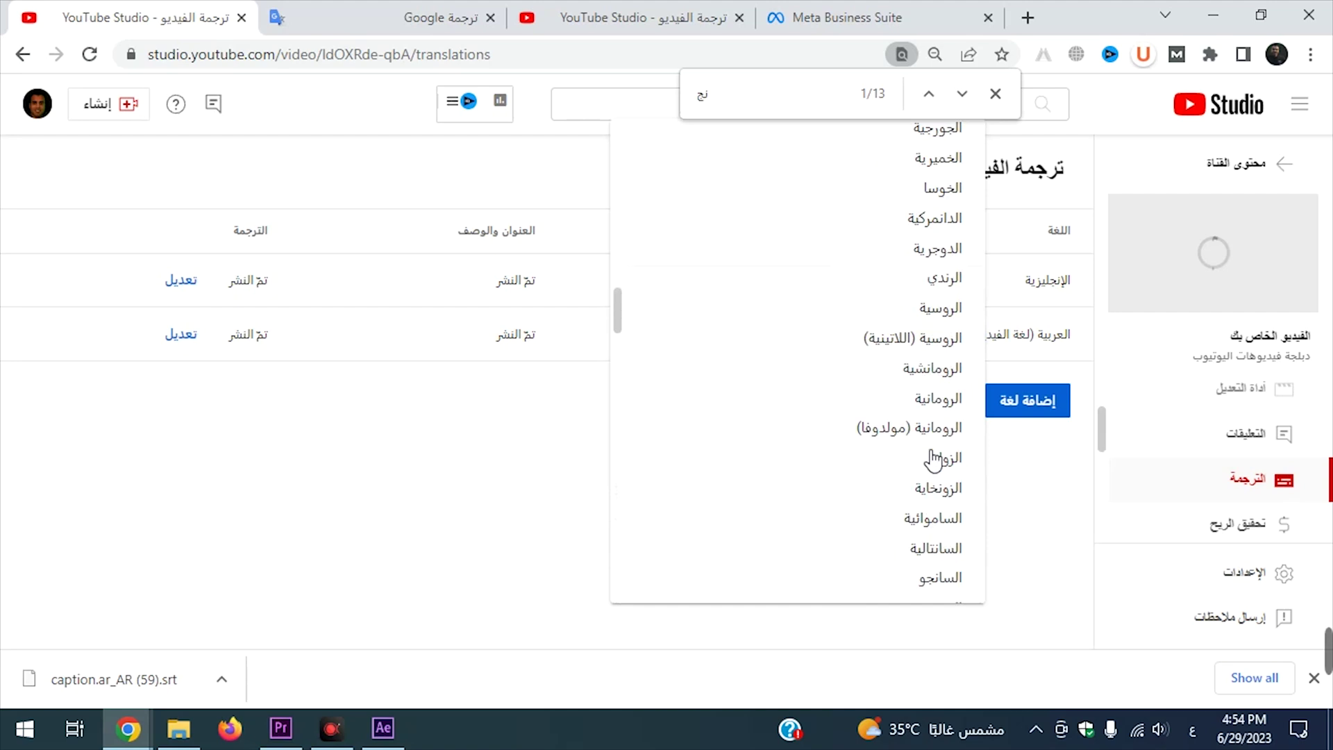
click(432, 466)
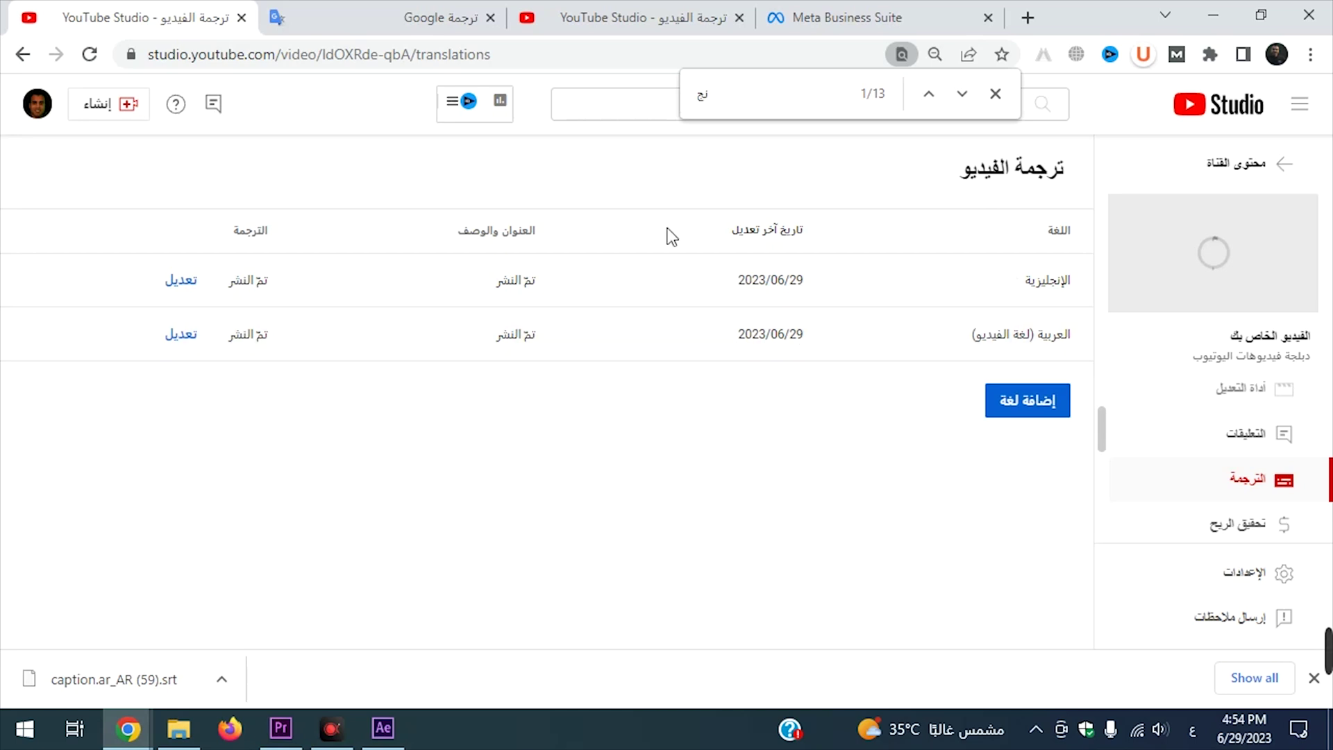
Close the captions dialog in Meta Business Suite and try to open the downloaded caption.ar_AR (59).srt file, browsing the apps offered for it
click(833, 16)
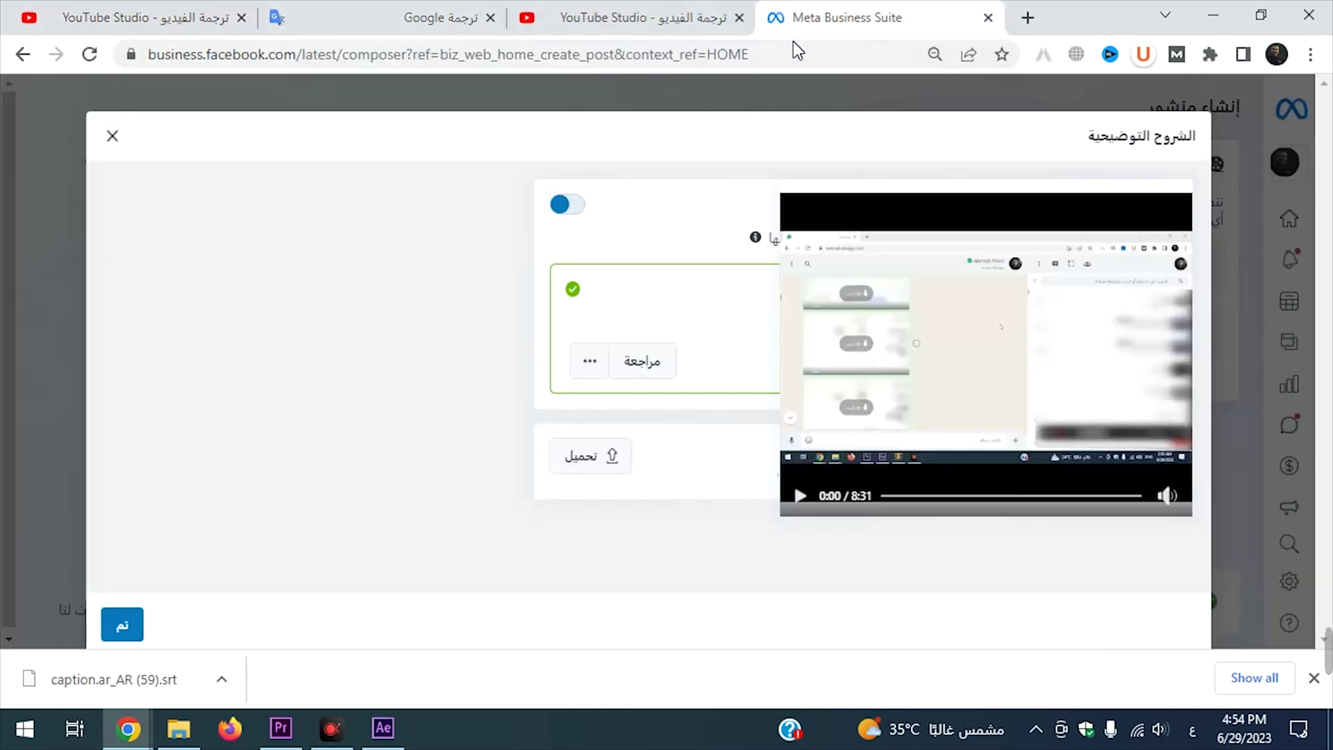
click(112, 136)
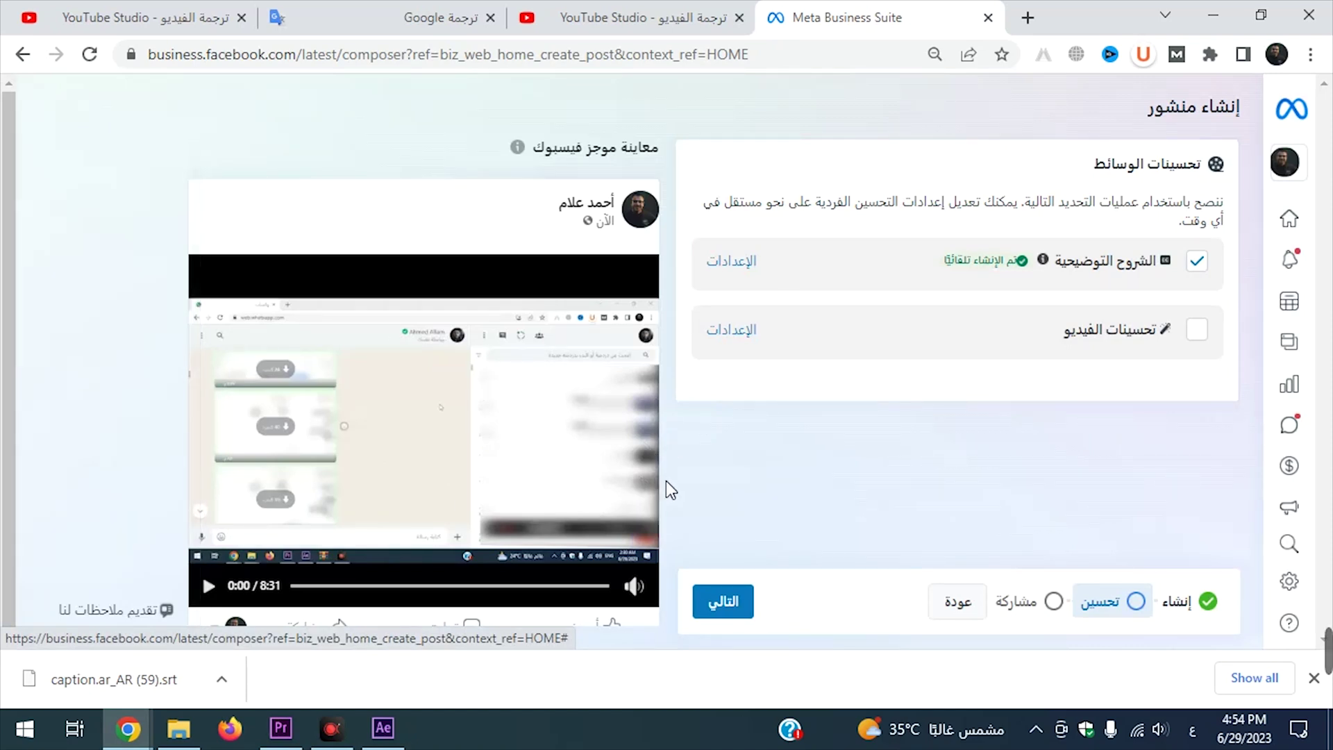
click(202, 684)
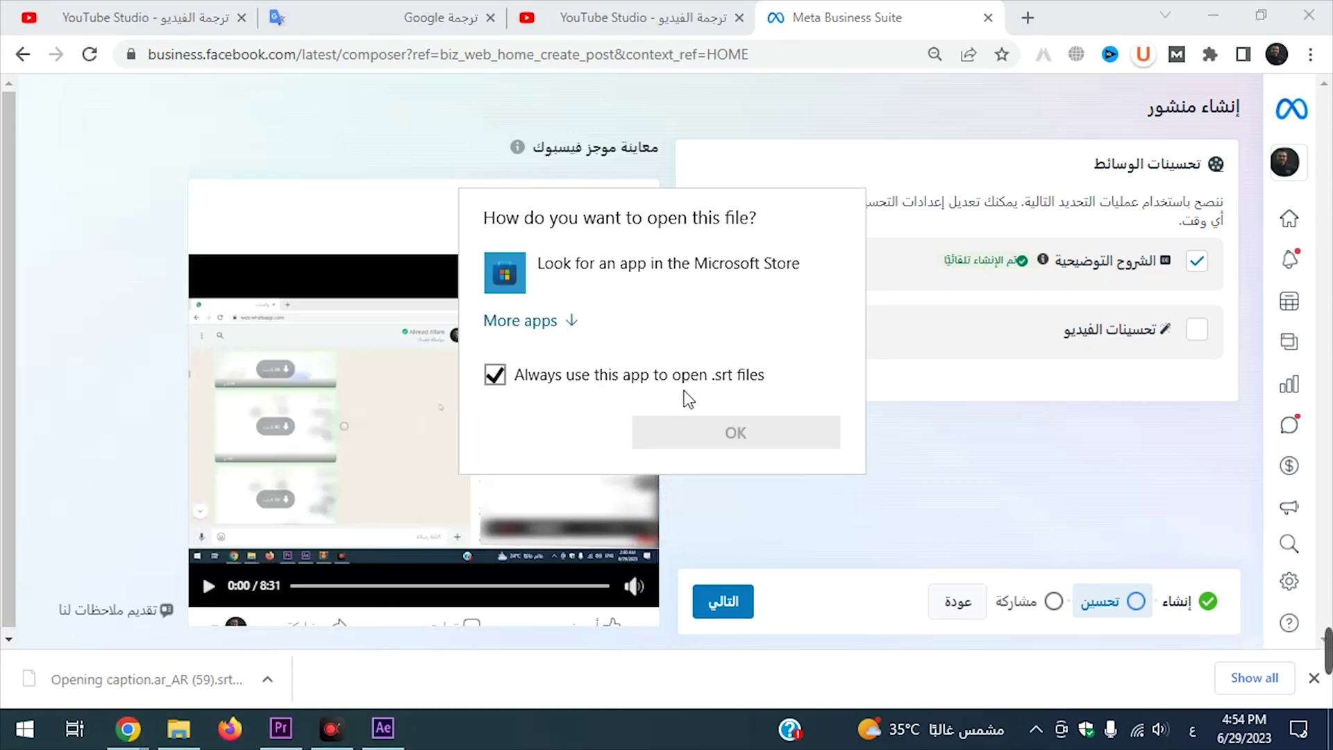
click(596, 320)
scroll(614, 415, down, 7)
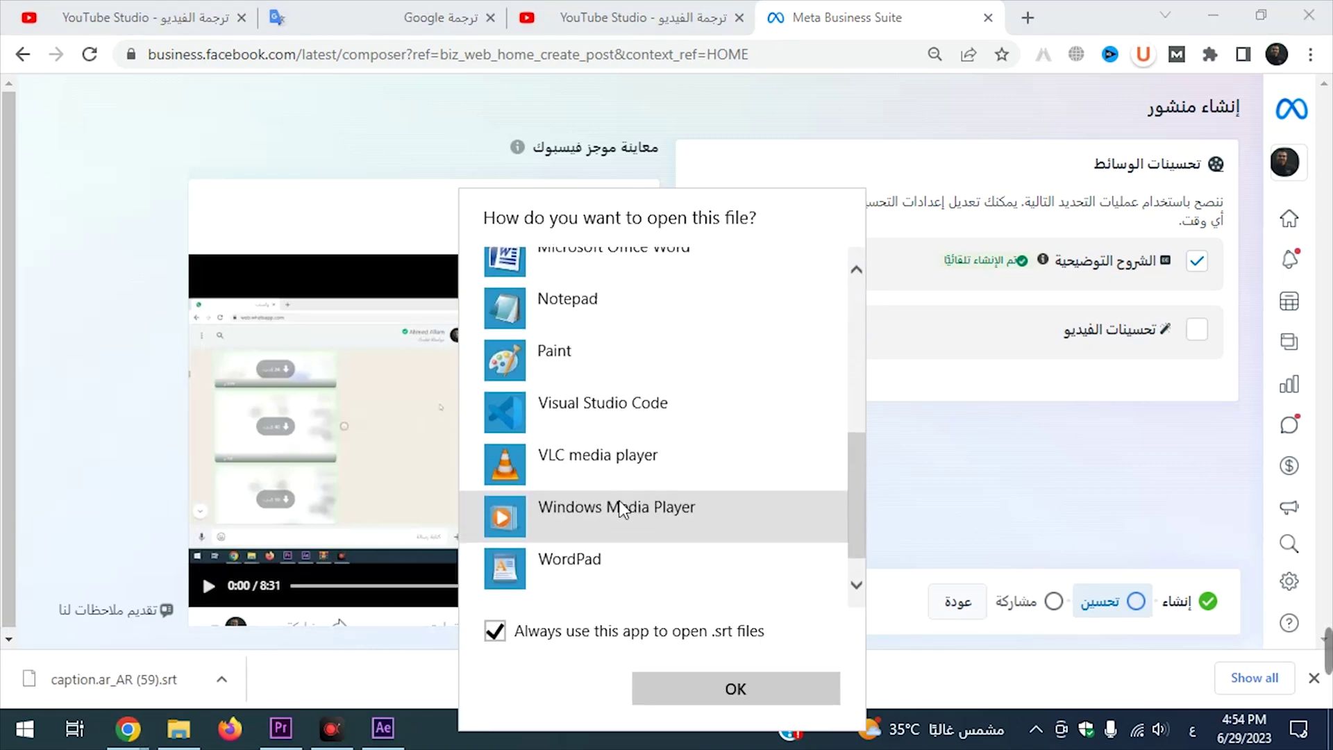
click(752, 693)
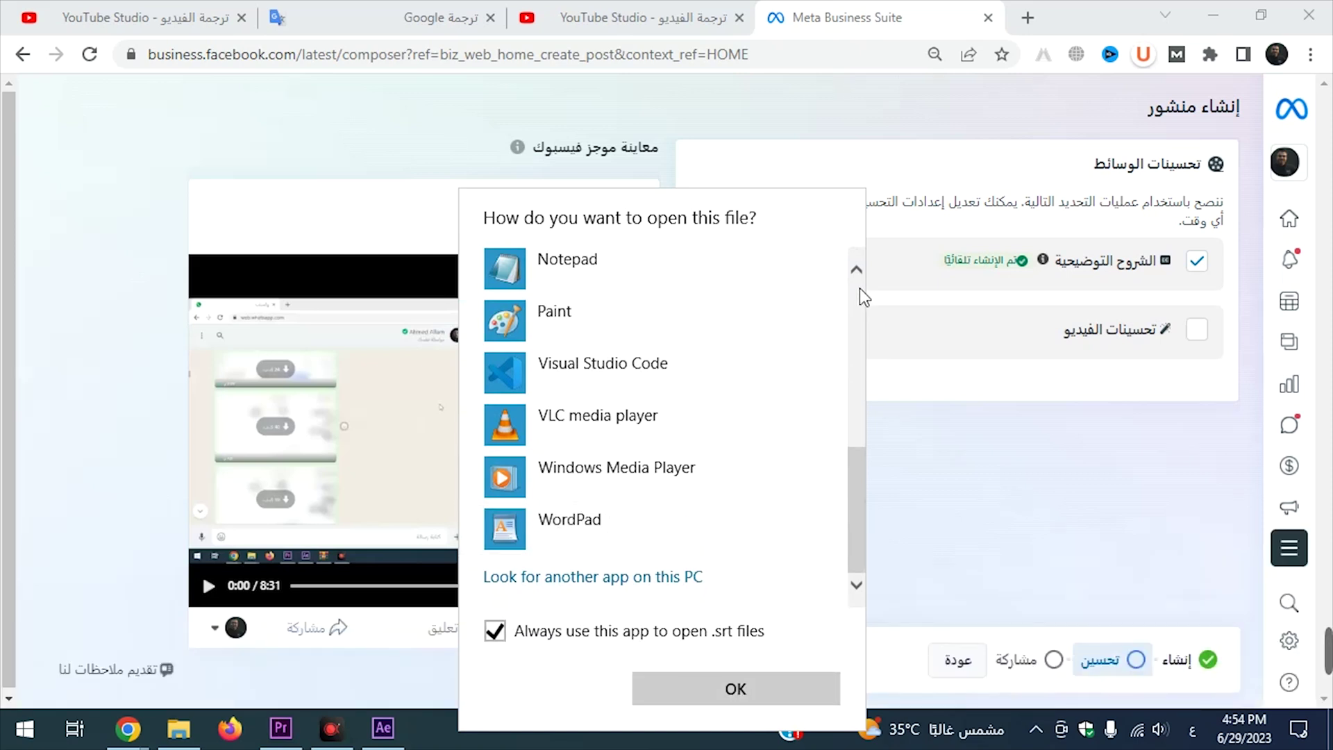
Return to the video's translations page in YouTube Studio and highlight its heading
click(204, 34)
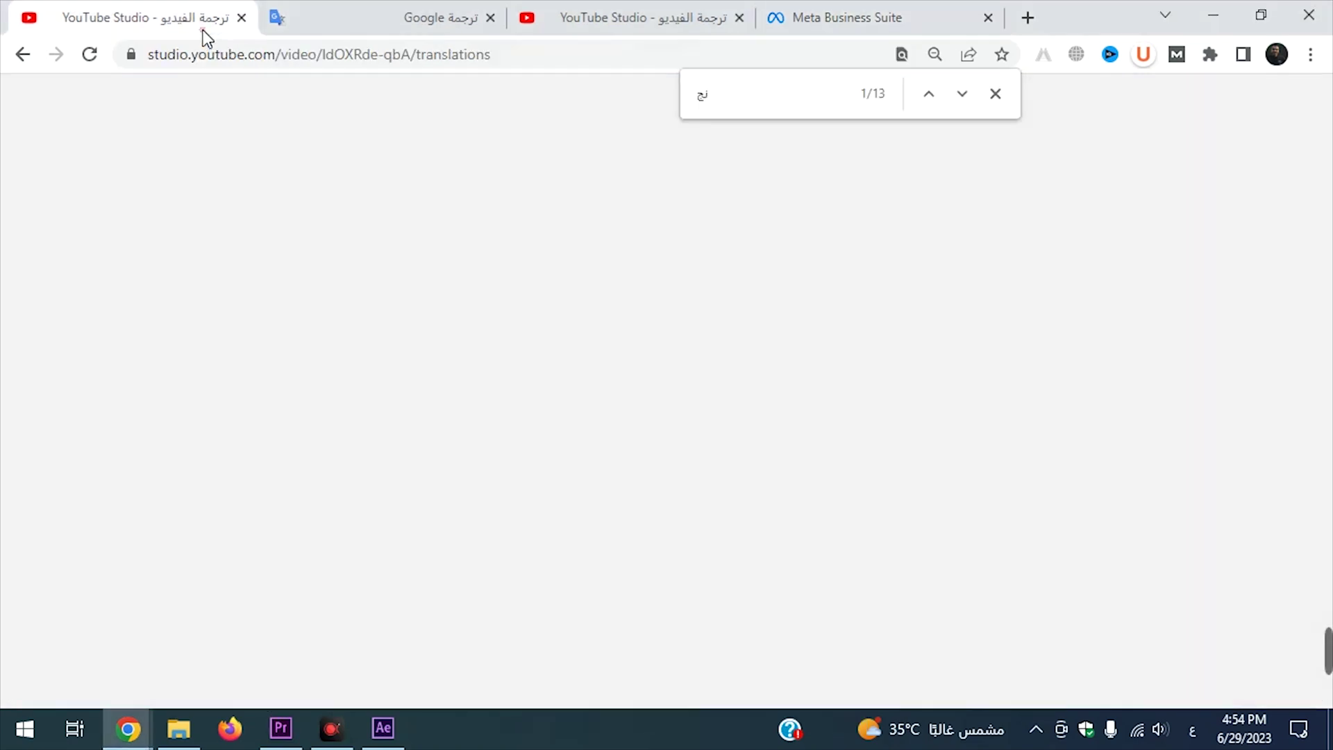
drag(1092, 169, 888, 162)
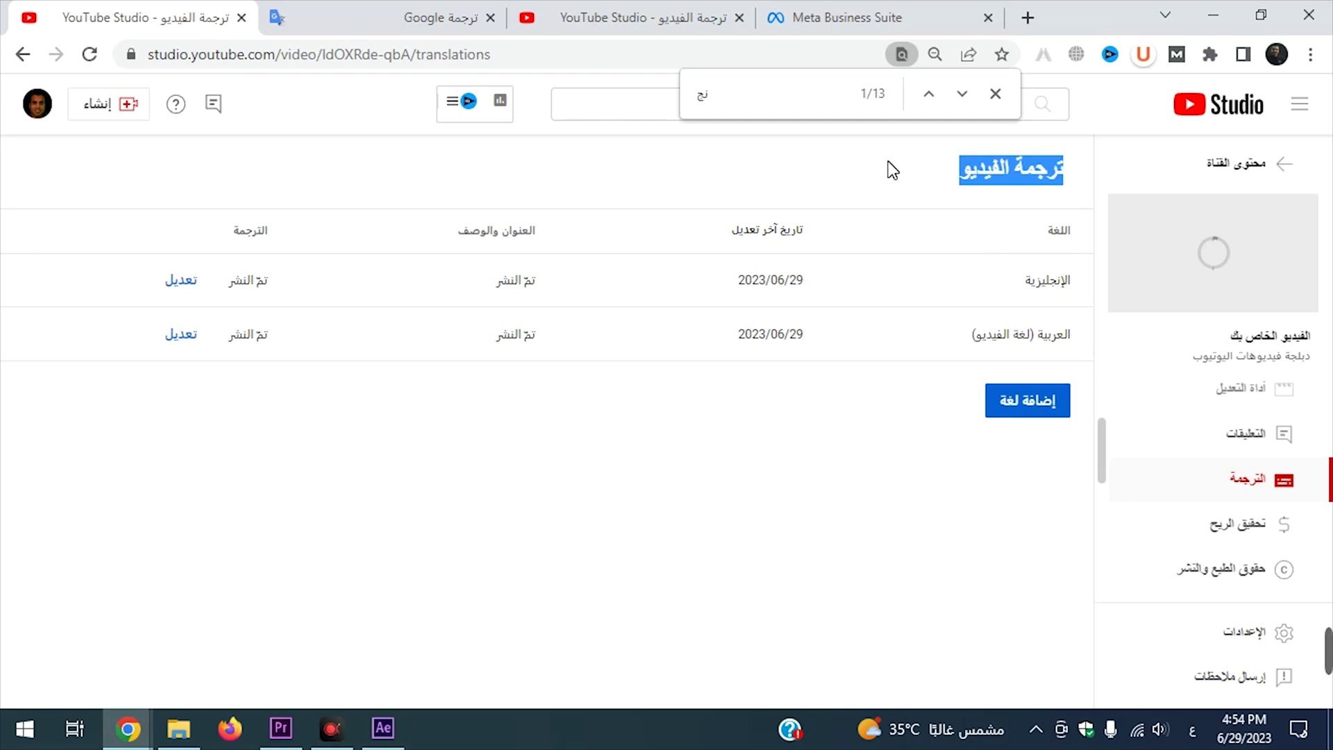